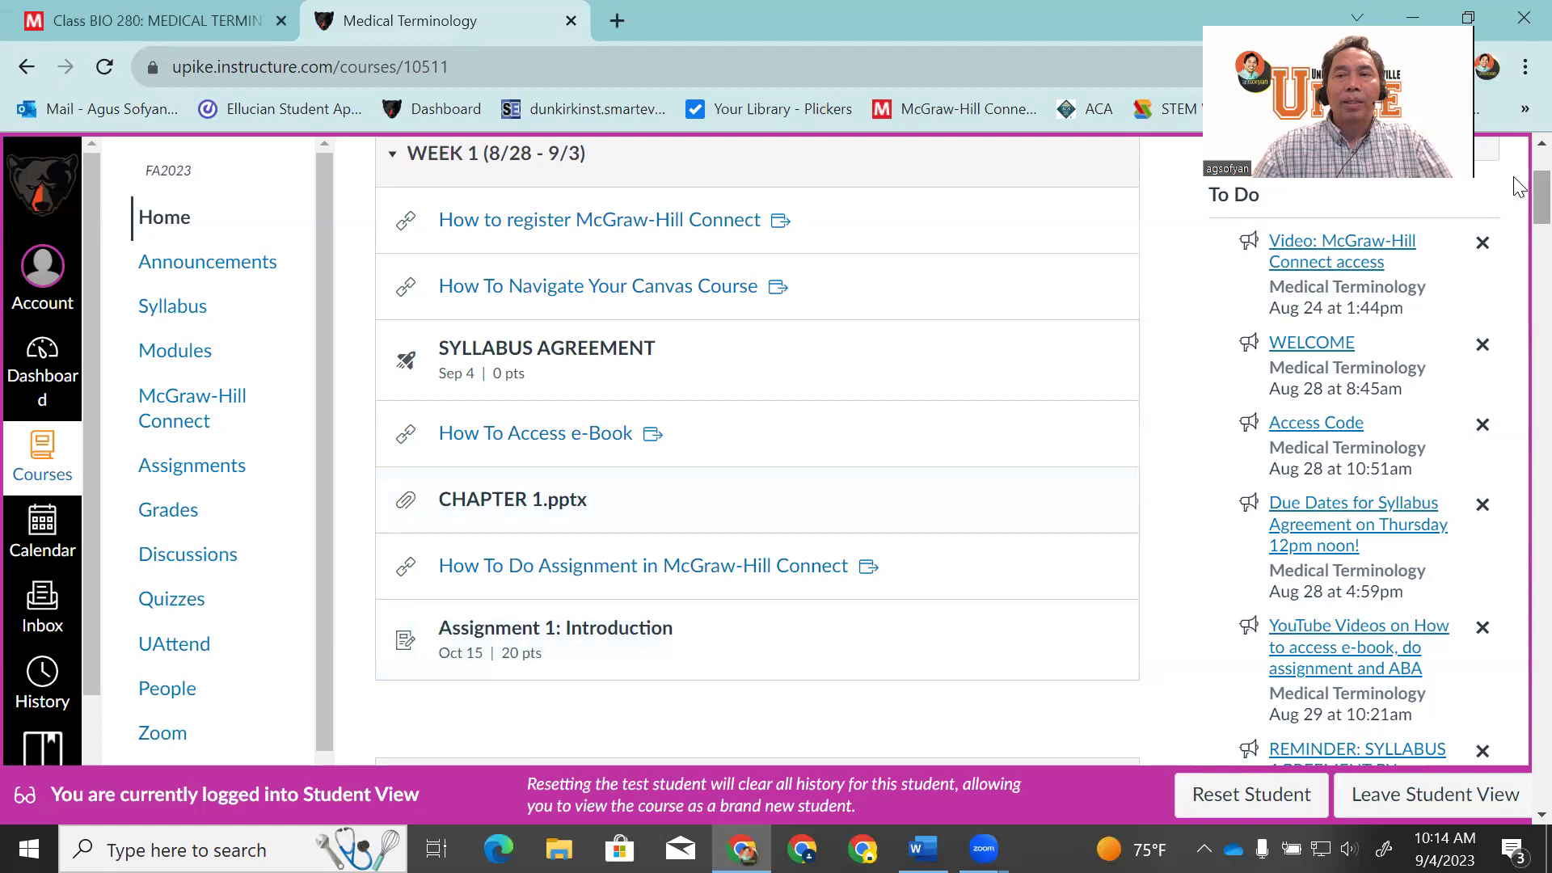
# Hide and reshow the Canvas course sidebar, then switch to the Connect BIO 280 assignments page
pyautogui.scroll(3, 1519, 202)
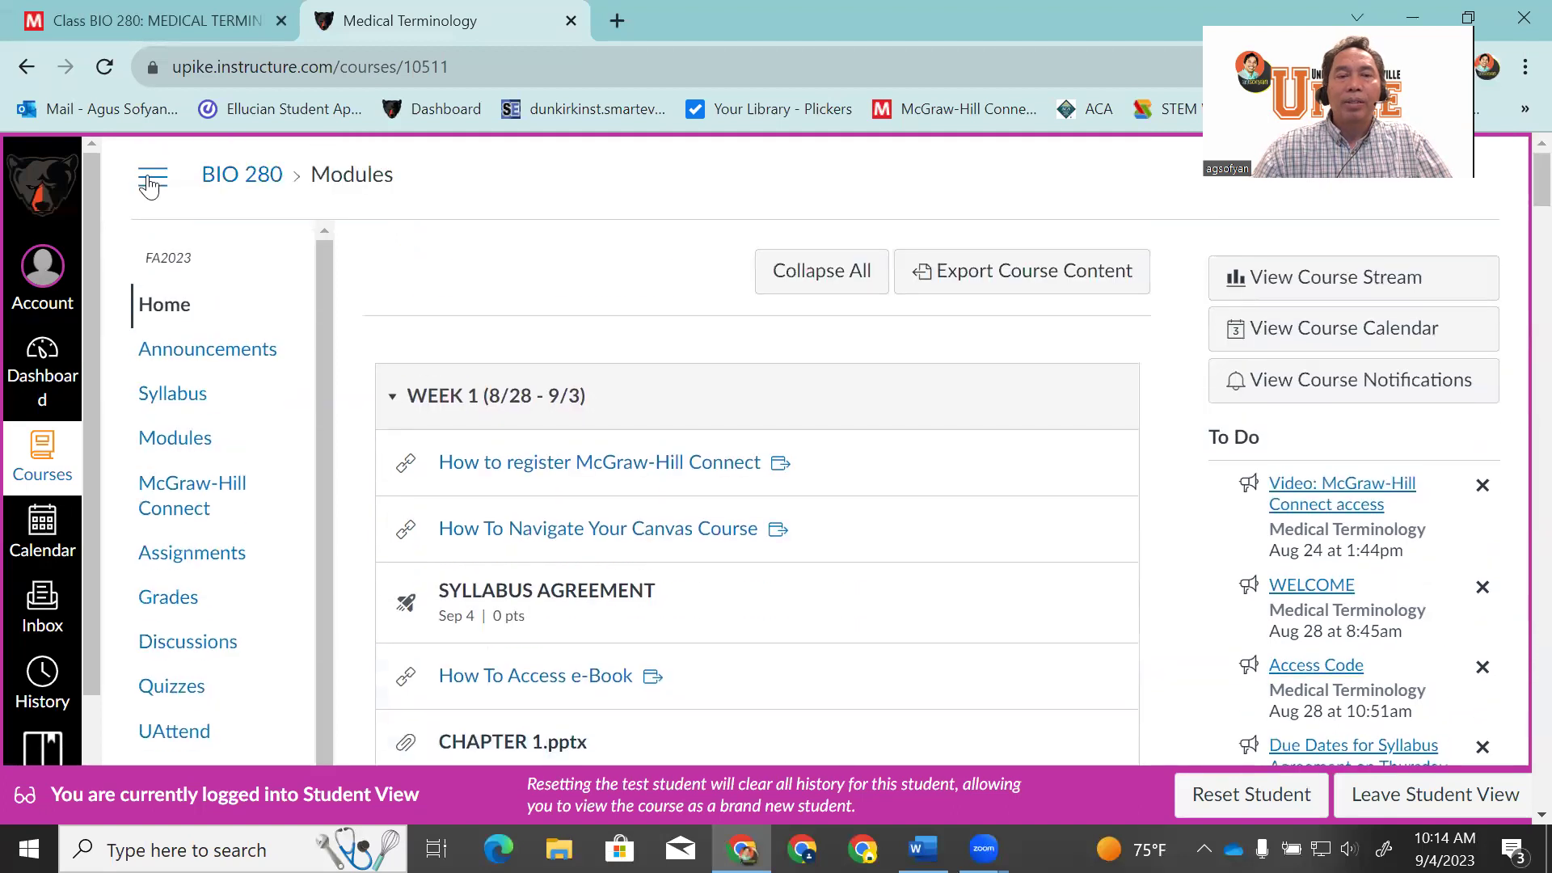
pyautogui.click(149, 185)
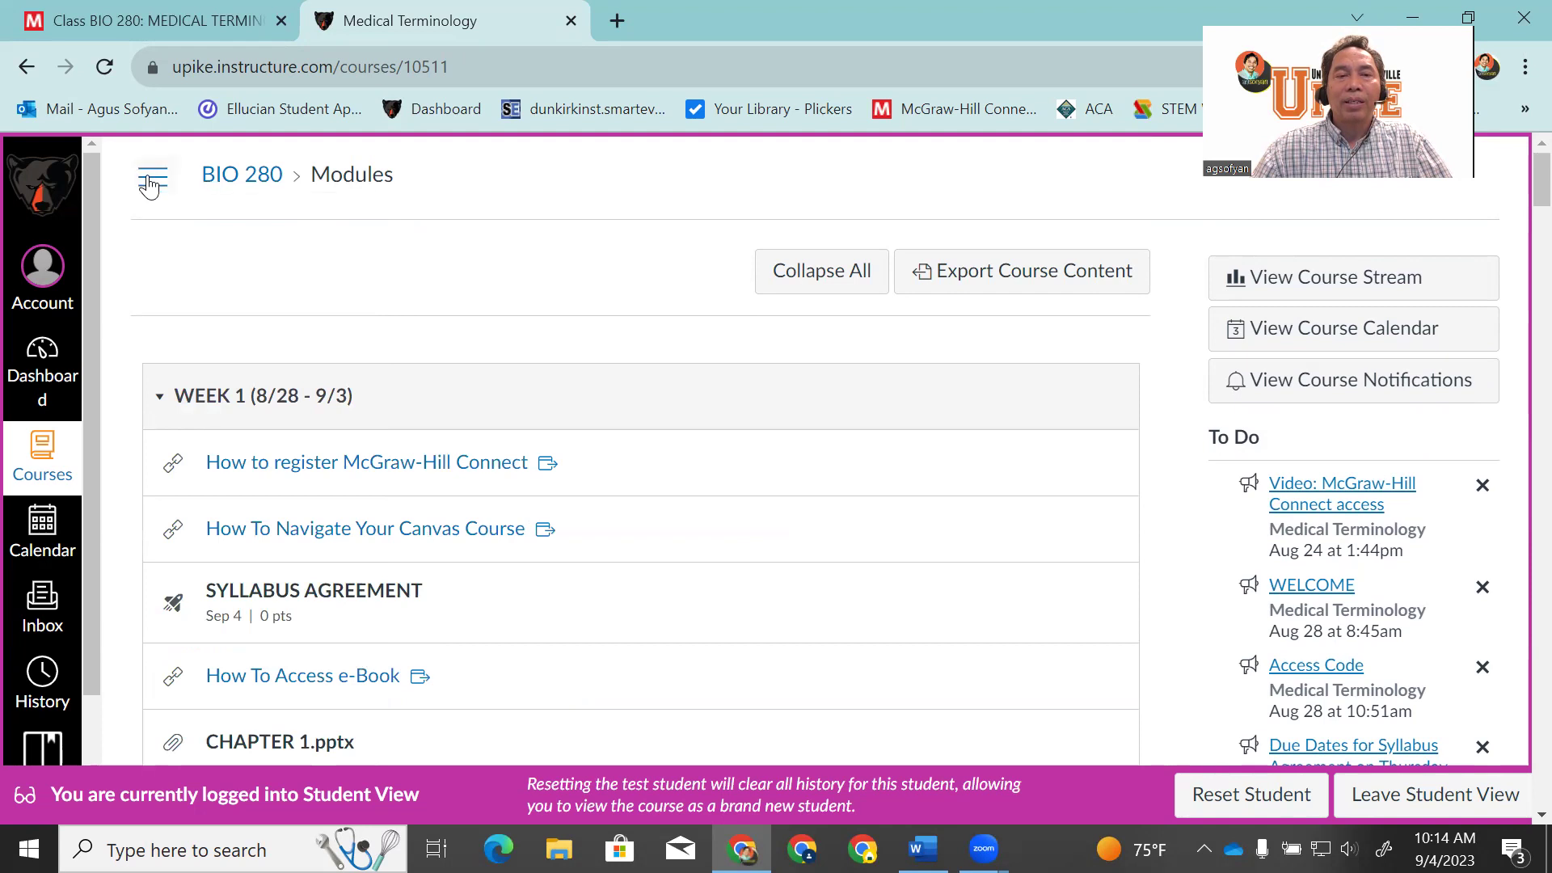
pyautogui.click(149, 184)
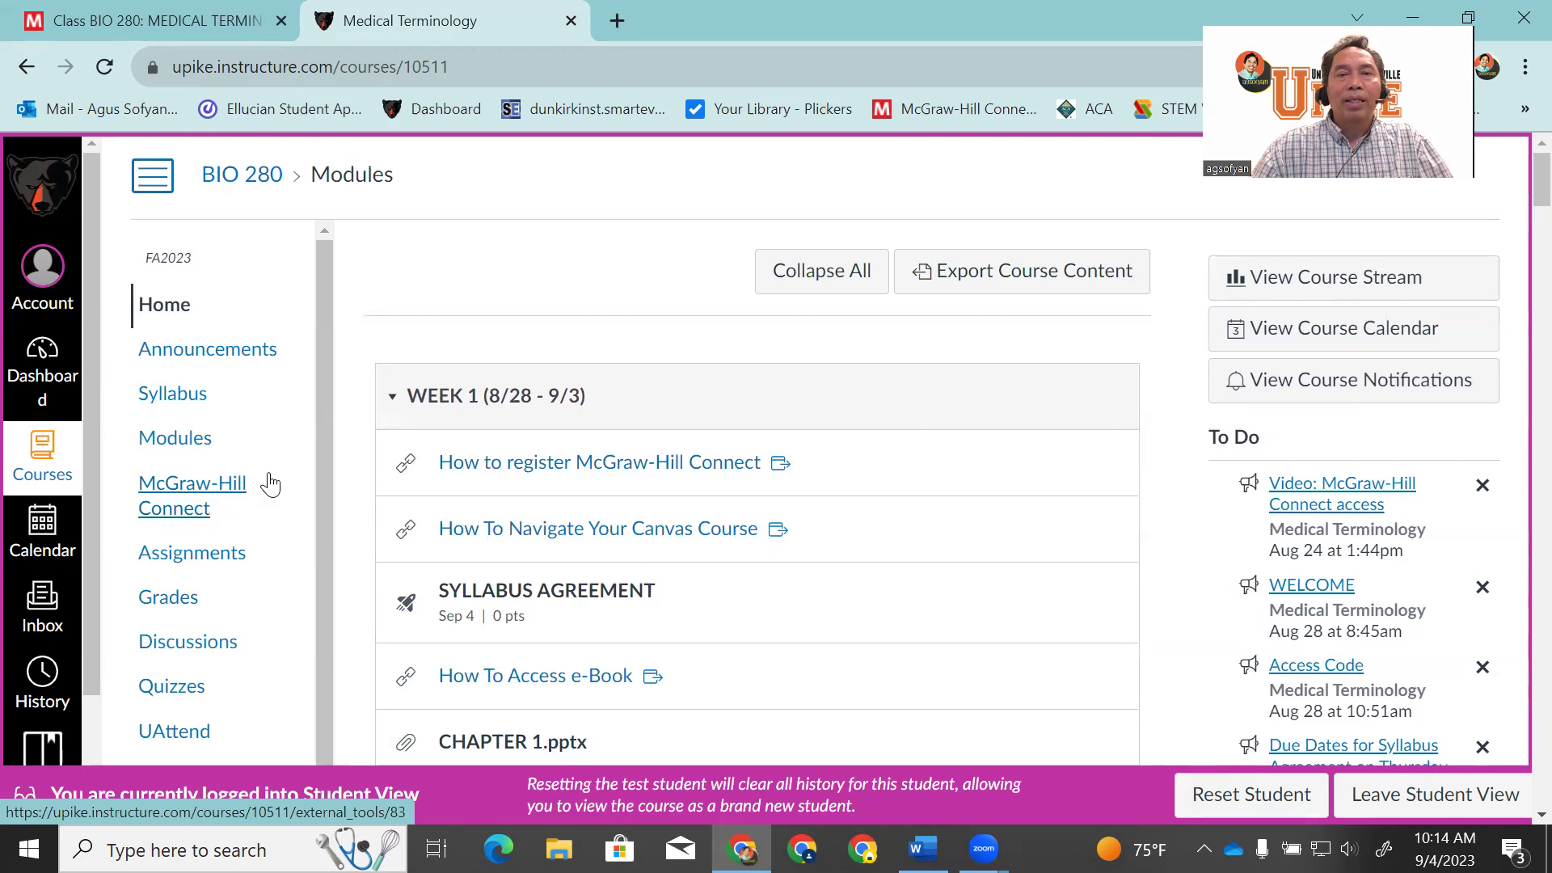
pyautogui.click(179, 18)
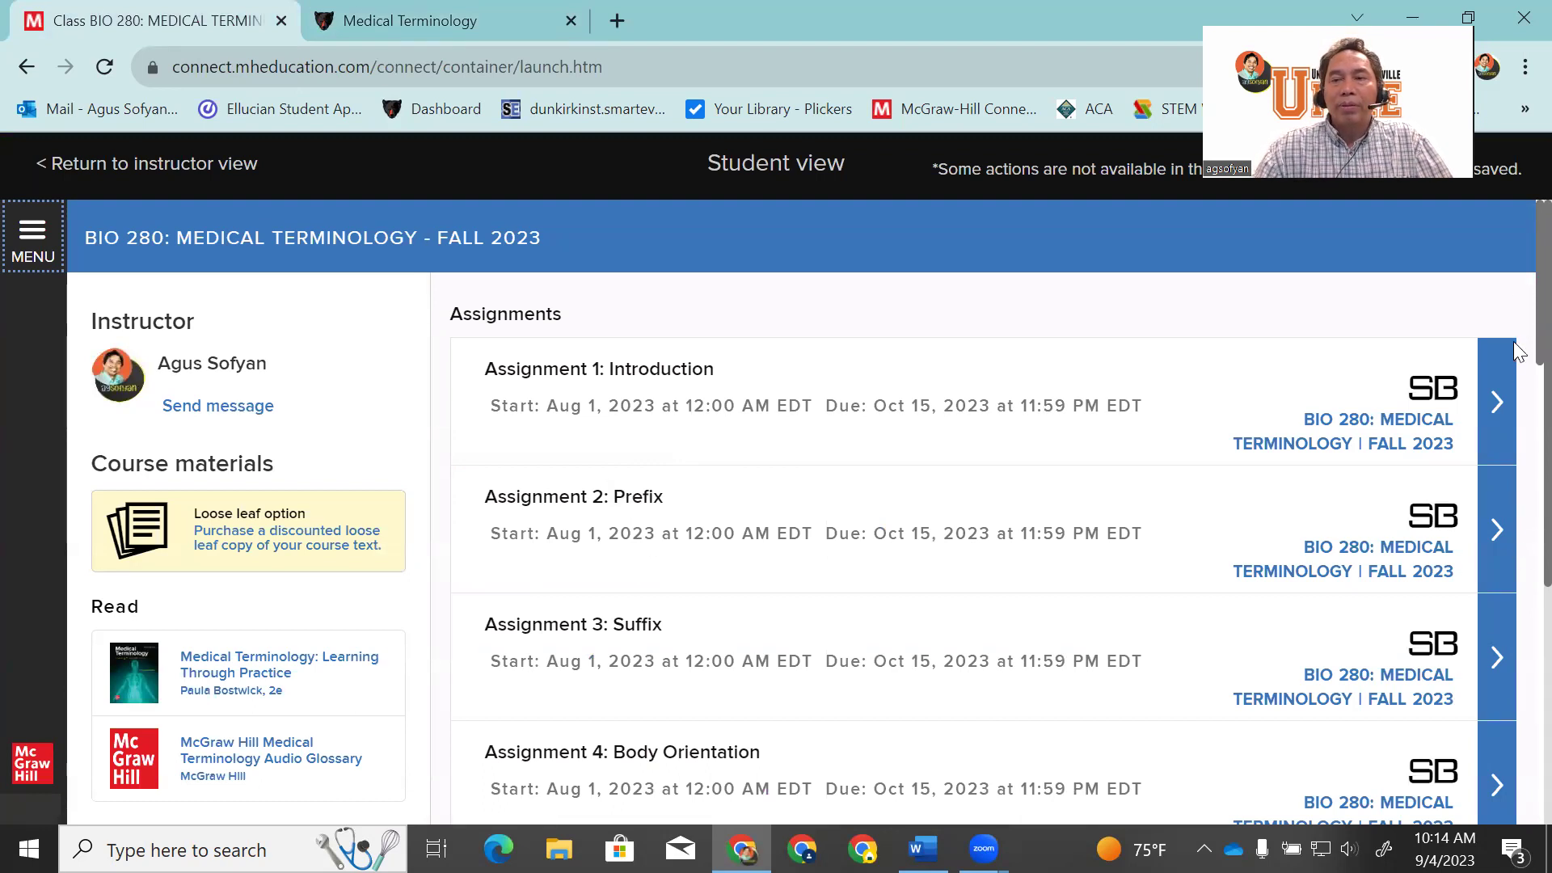
# Scroll the Connect assignments list past the ABA items until the open Quiz 1 shows
pyautogui.scroll(-5, 1518, 355)
pyautogui.scroll(-13, 1518, 424)
pyautogui.scroll(-10, 1518, 607)
pyautogui.scroll(-10, 1517, 756)
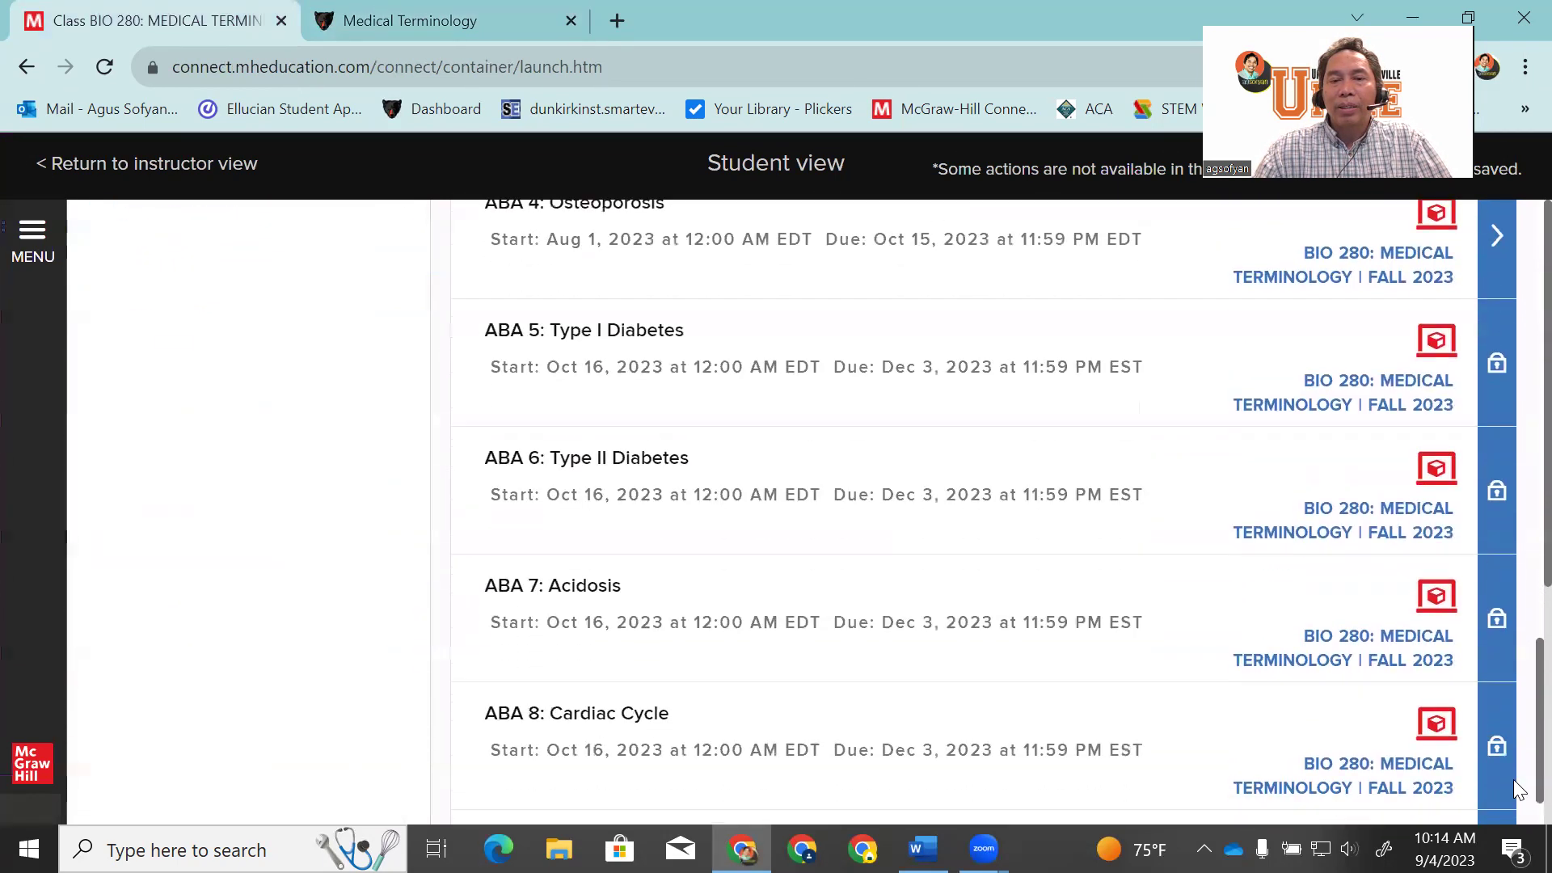
pyautogui.scroll(-12, 1326, 517)
pyautogui.scroll(-8, 1327, 517)
pyautogui.scroll(2, 1212, 530)
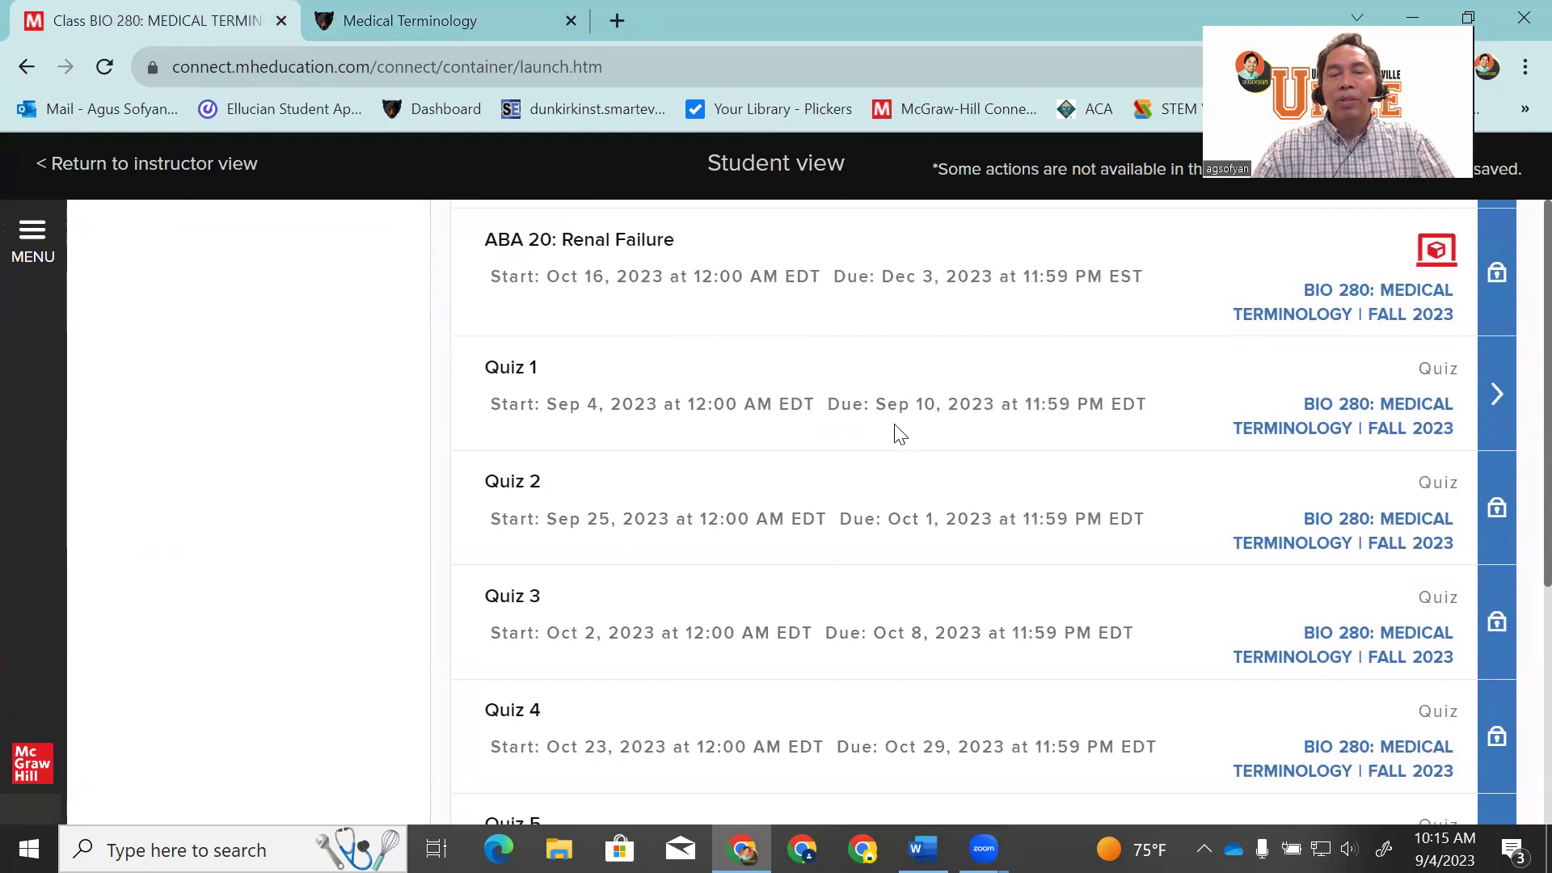
pyautogui.scroll(-8, 897, 435)
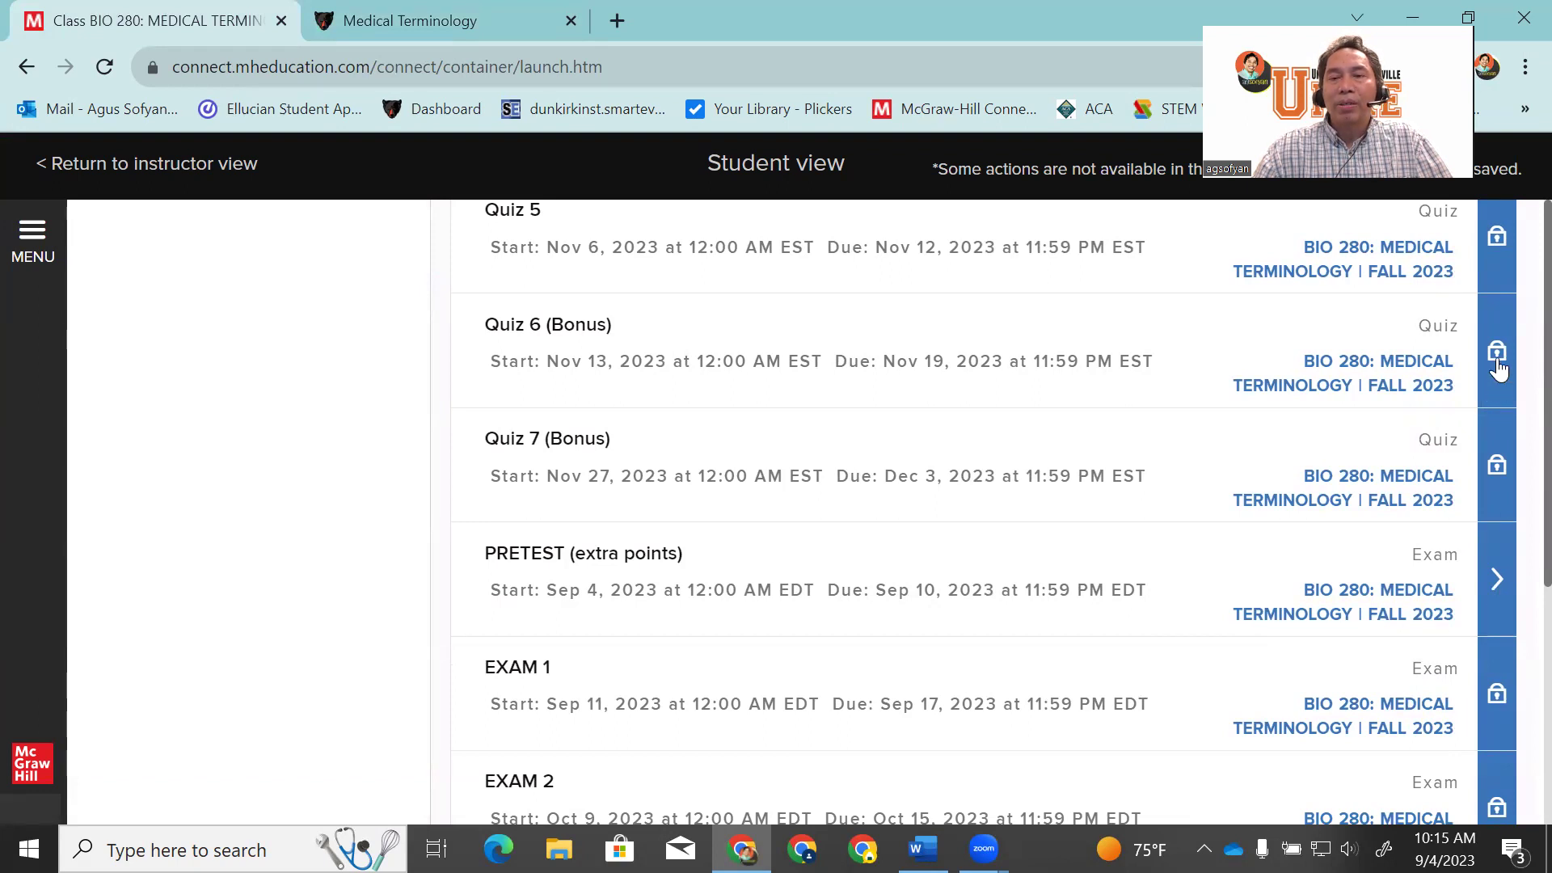
pyautogui.scroll(10, 1498, 367)
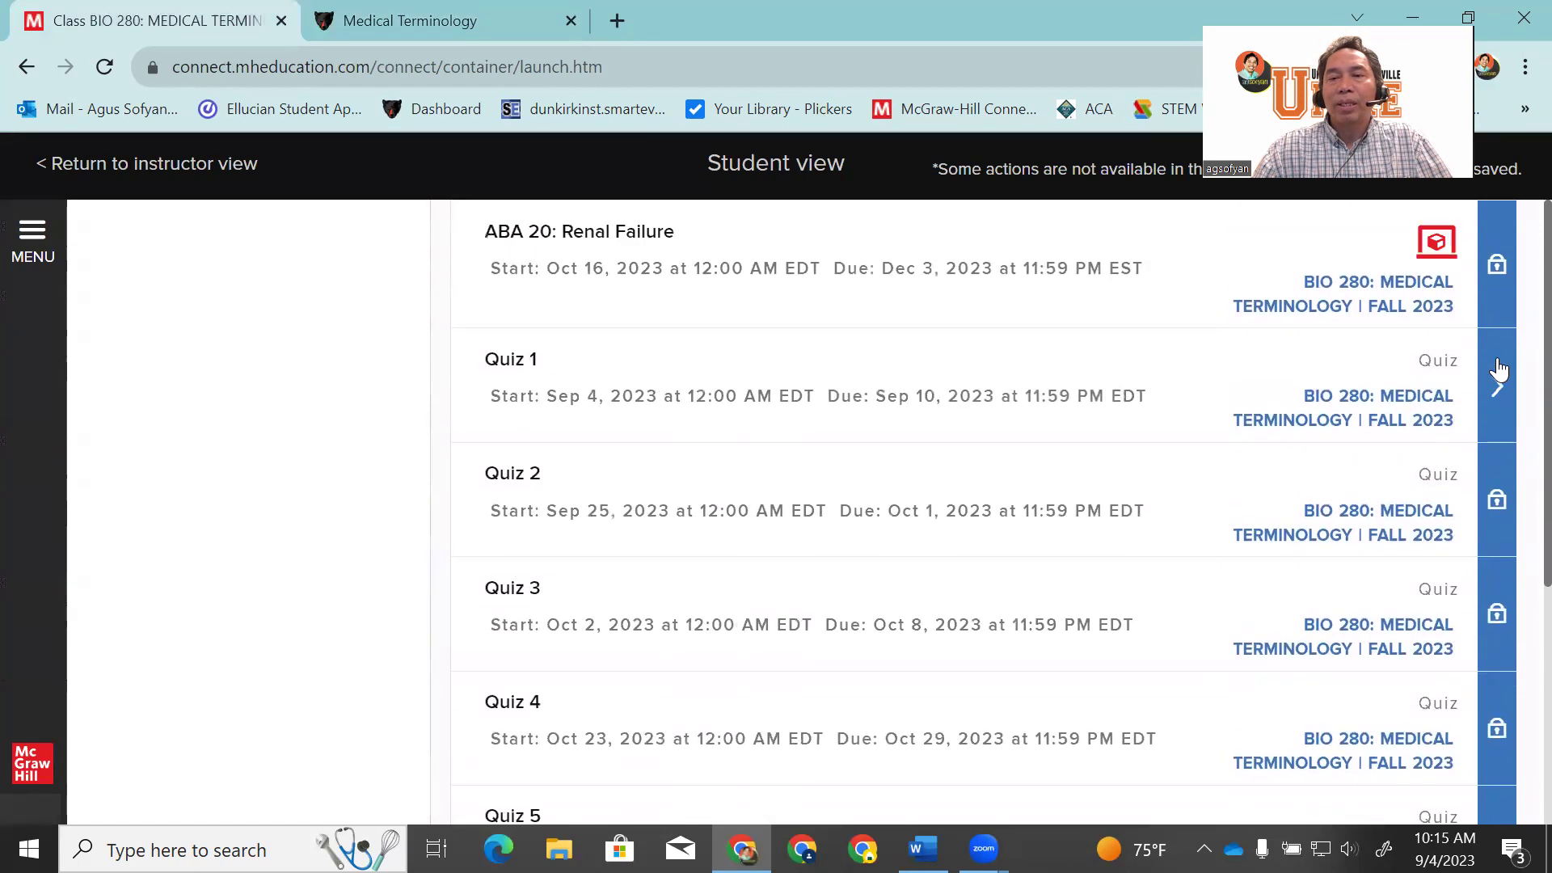
pyautogui.scroll(-3, 1414, 377)
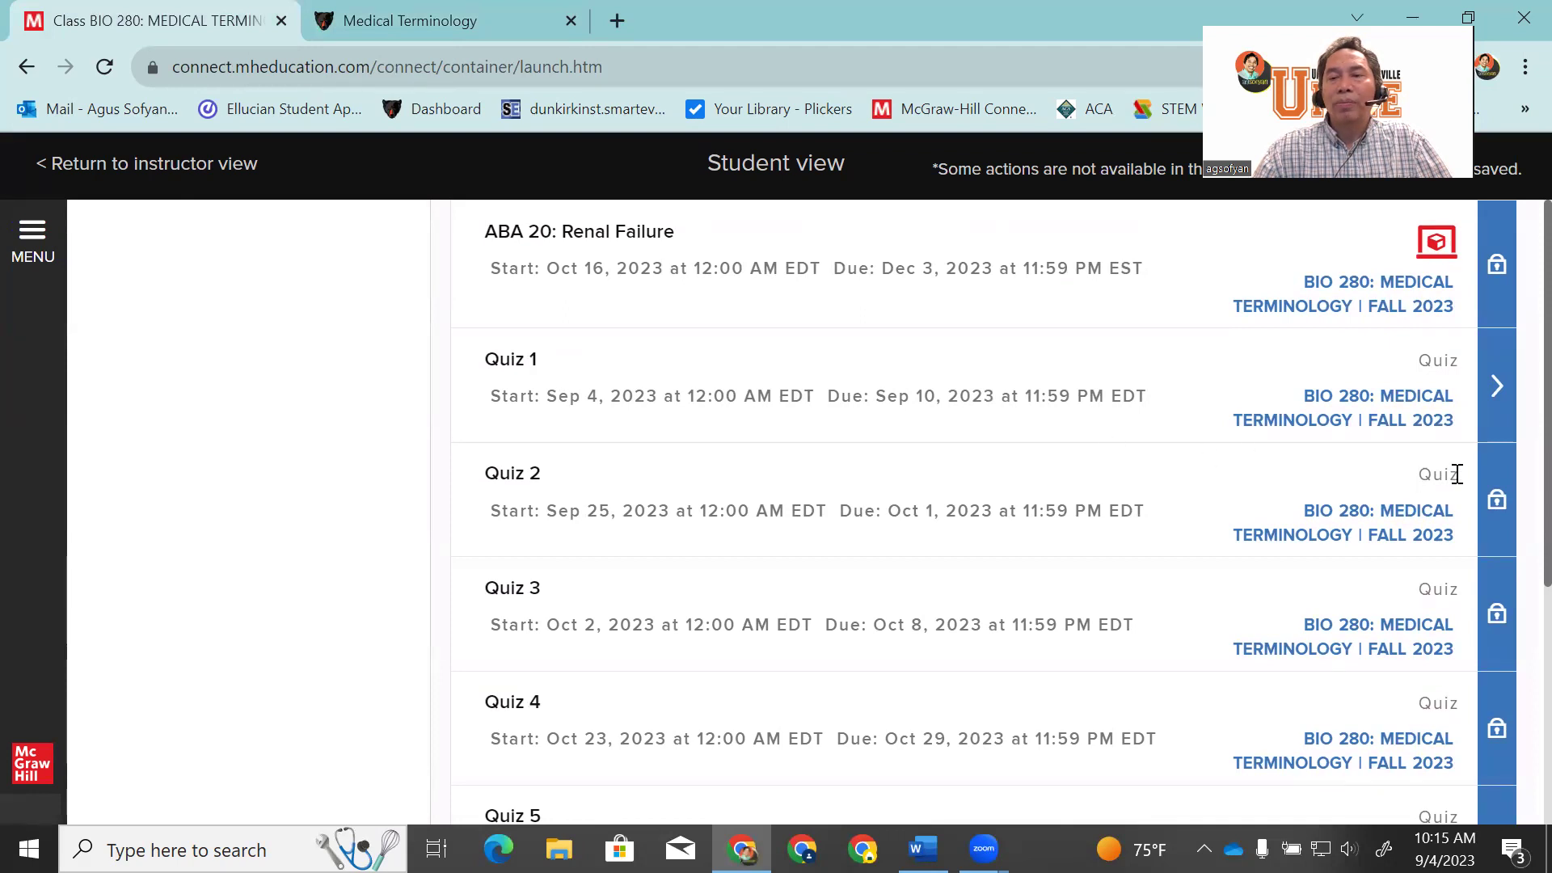
# Expand Quiz 1's details, showing its 10-minute limit and one remaining attempt
pyautogui.click(1496, 397)
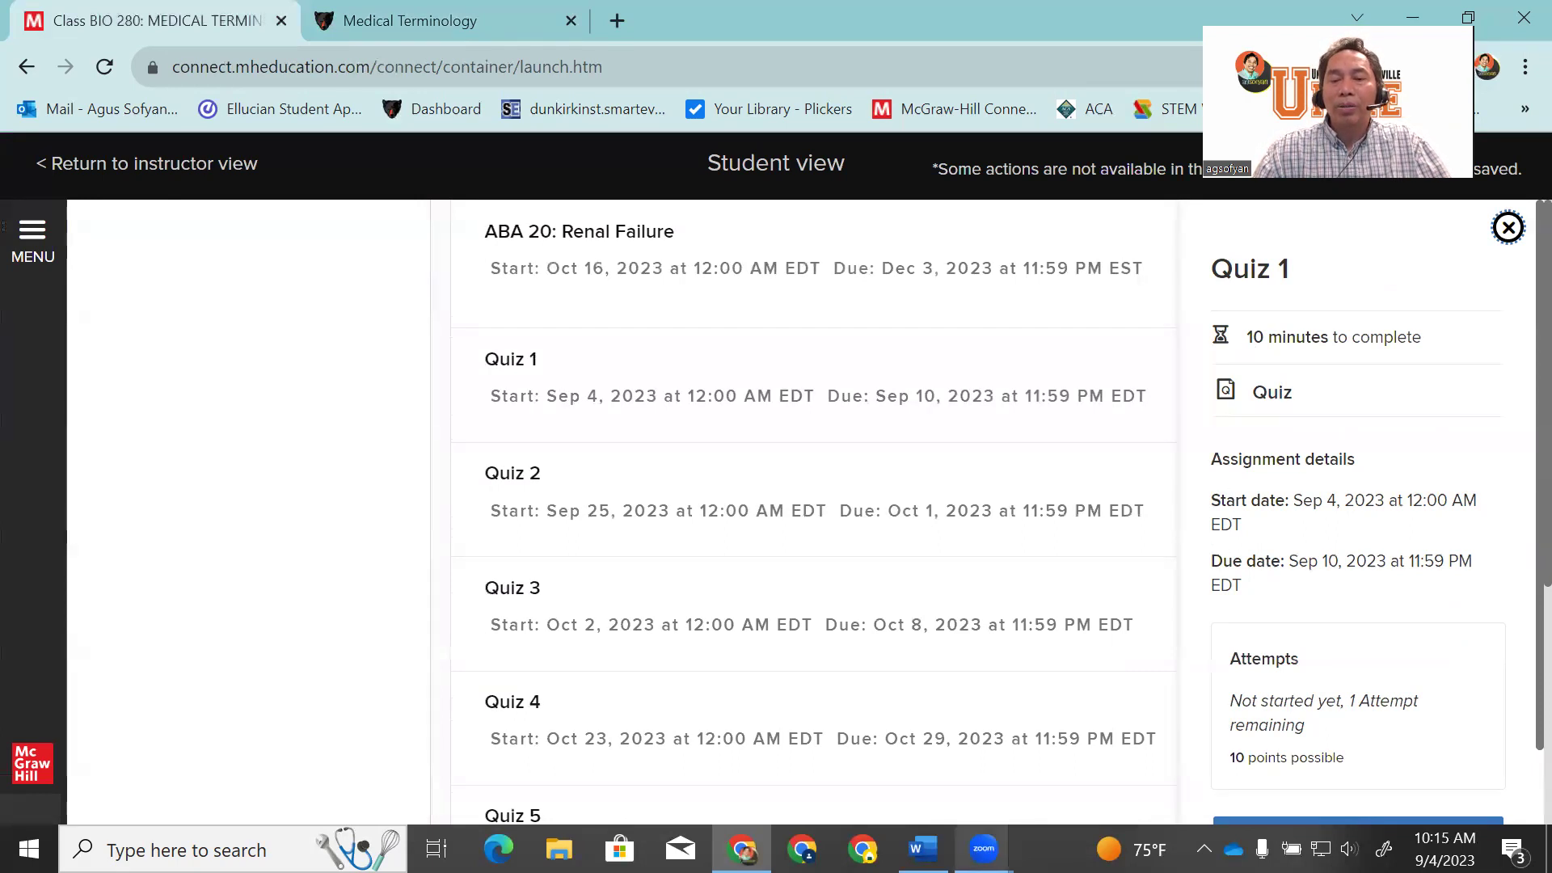
# Switch to the Word BIO 280 syllabus at its Technology Requirements section
pyautogui.hotkey('alt', 'Tab')
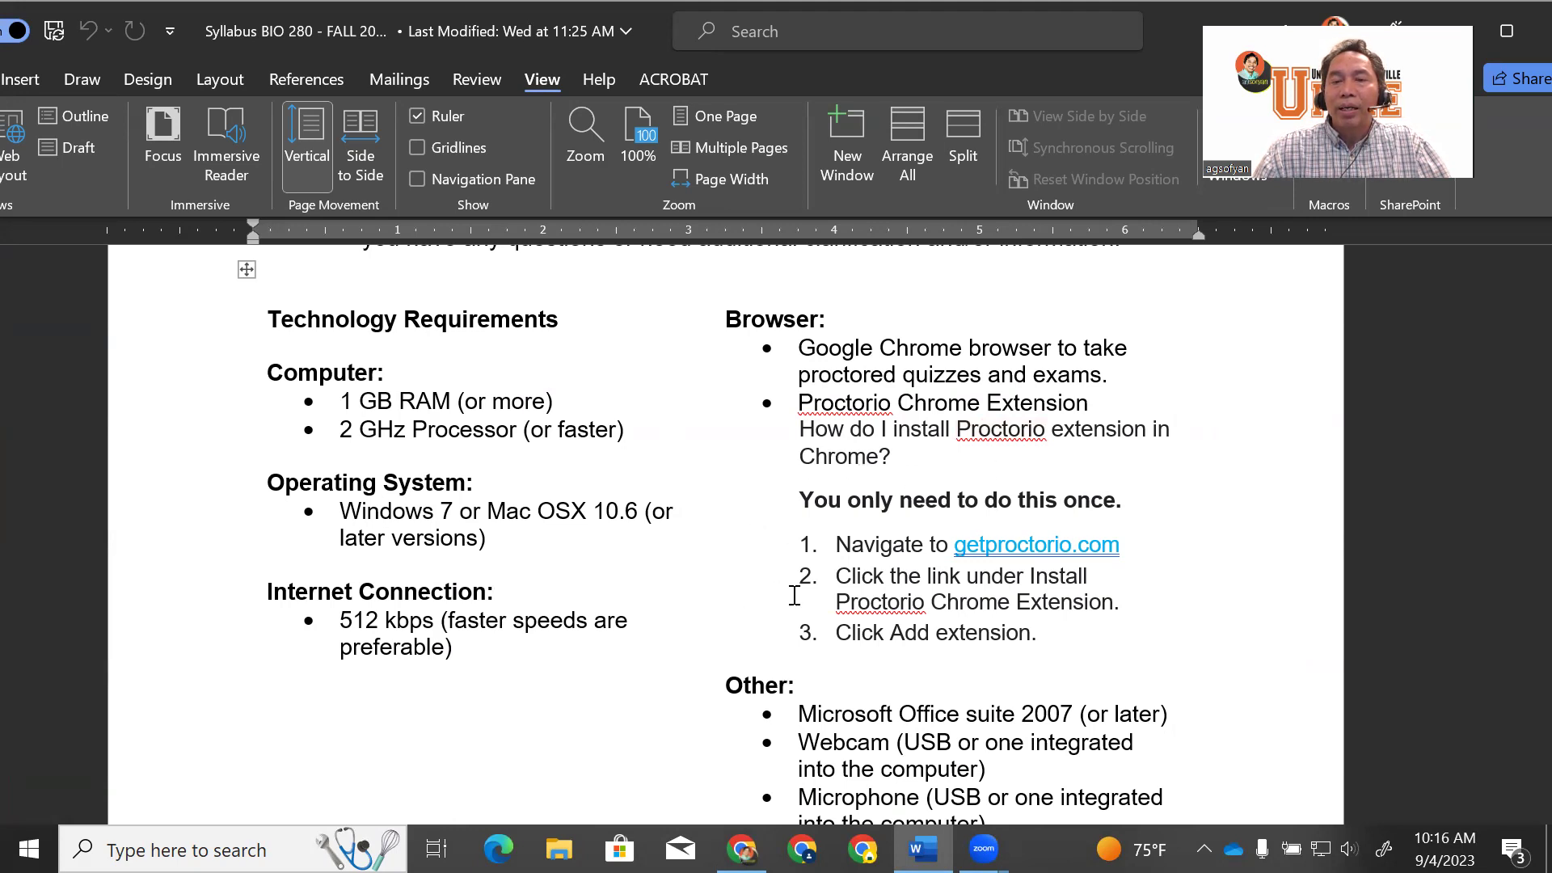
pyautogui.click(1045, 554)
pyautogui.click(975, 514)
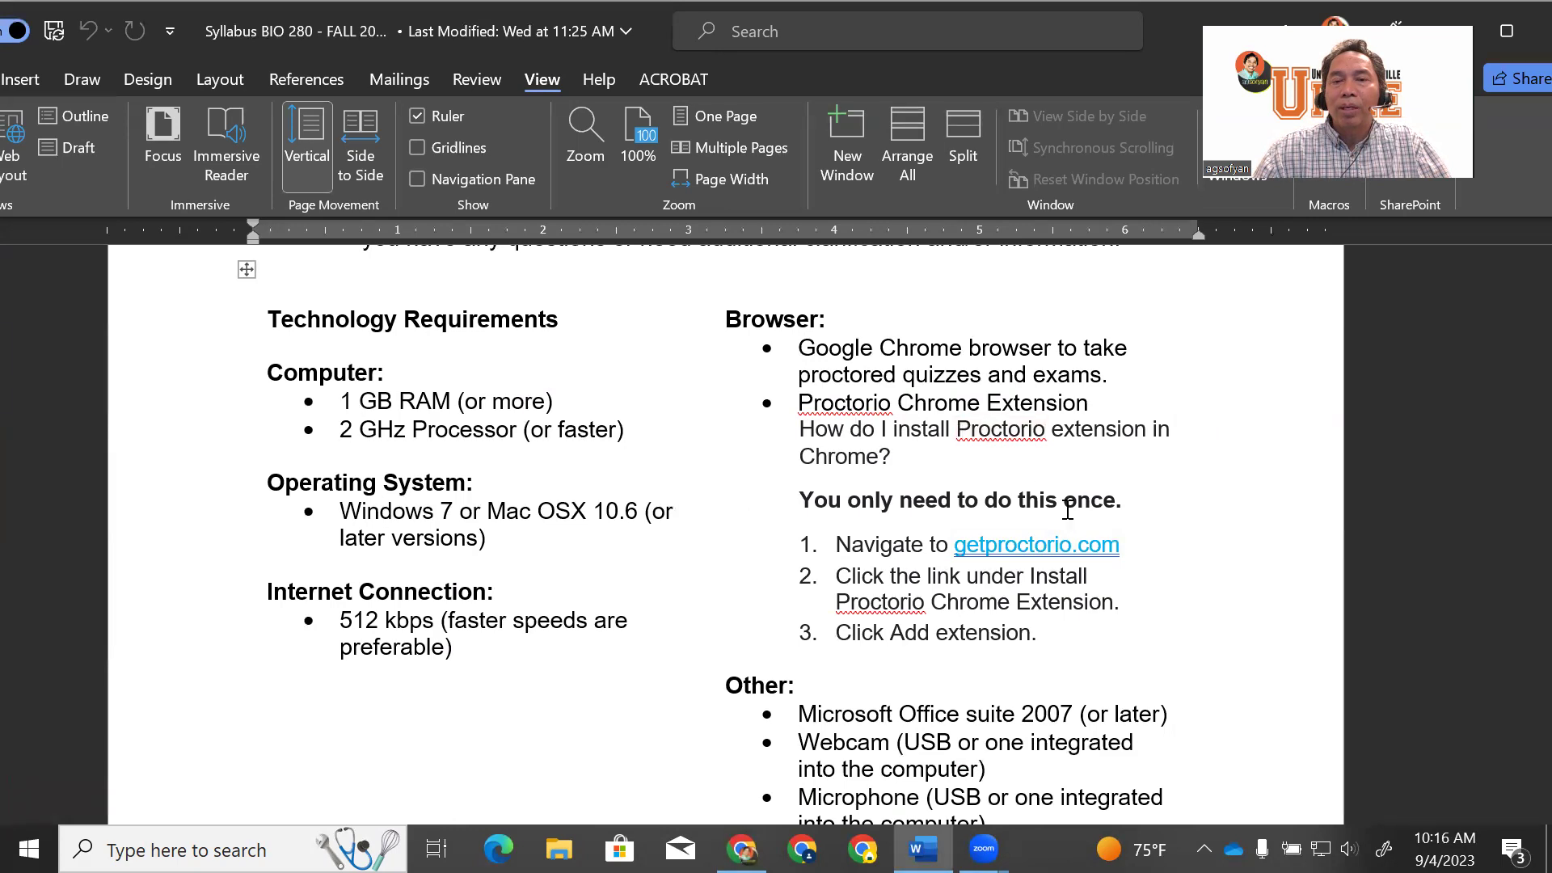
pyautogui.scroll(-1, 1177, 541)
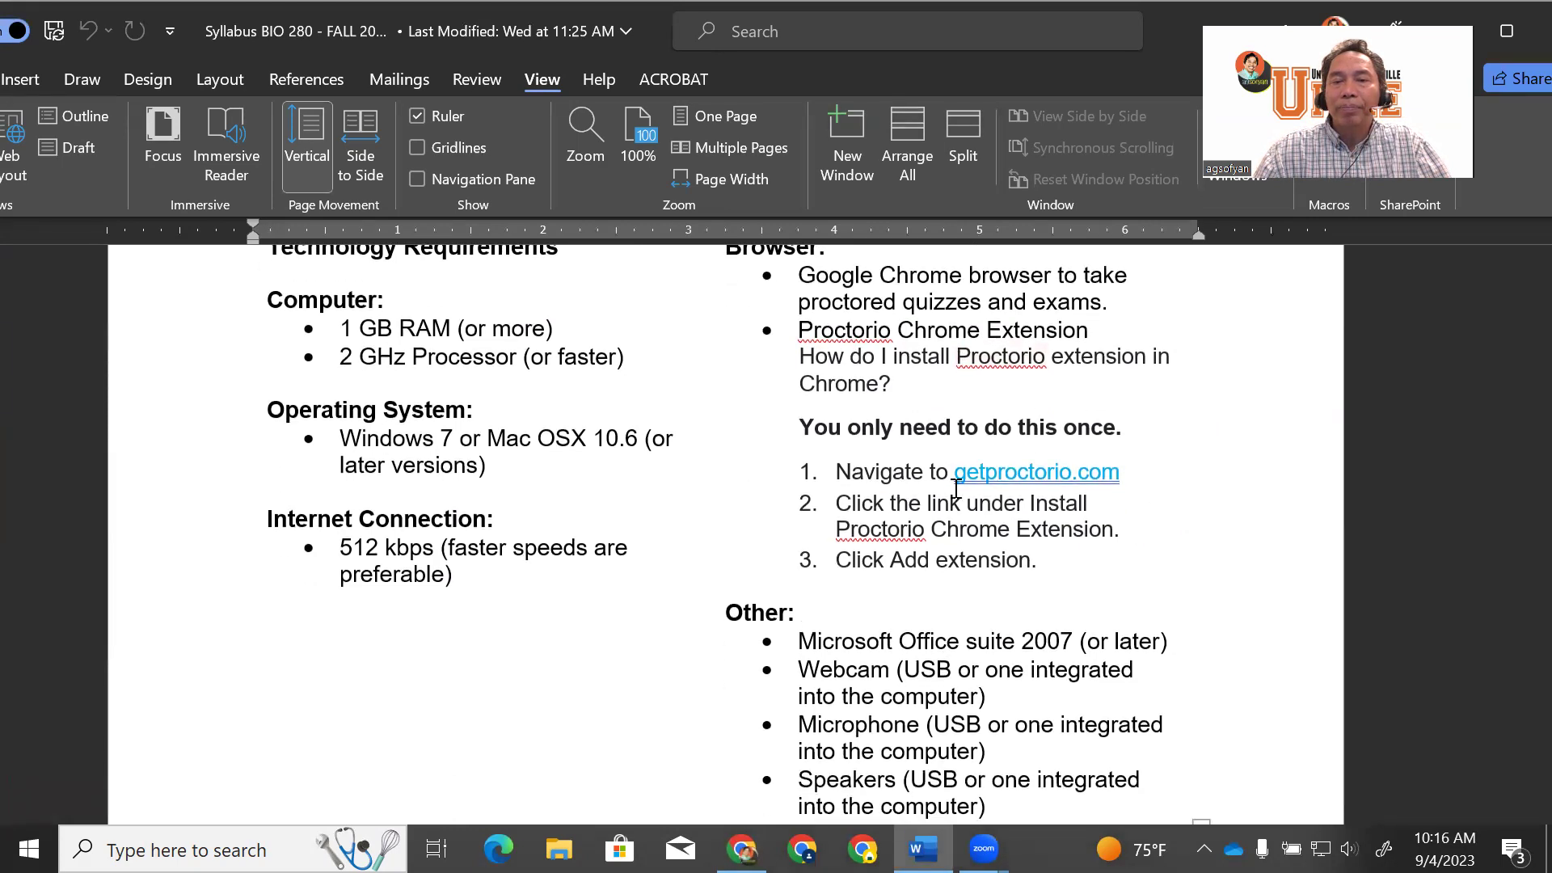
pyautogui.click(873, 536)
pyautogui.scroll(-1, 874, 535)
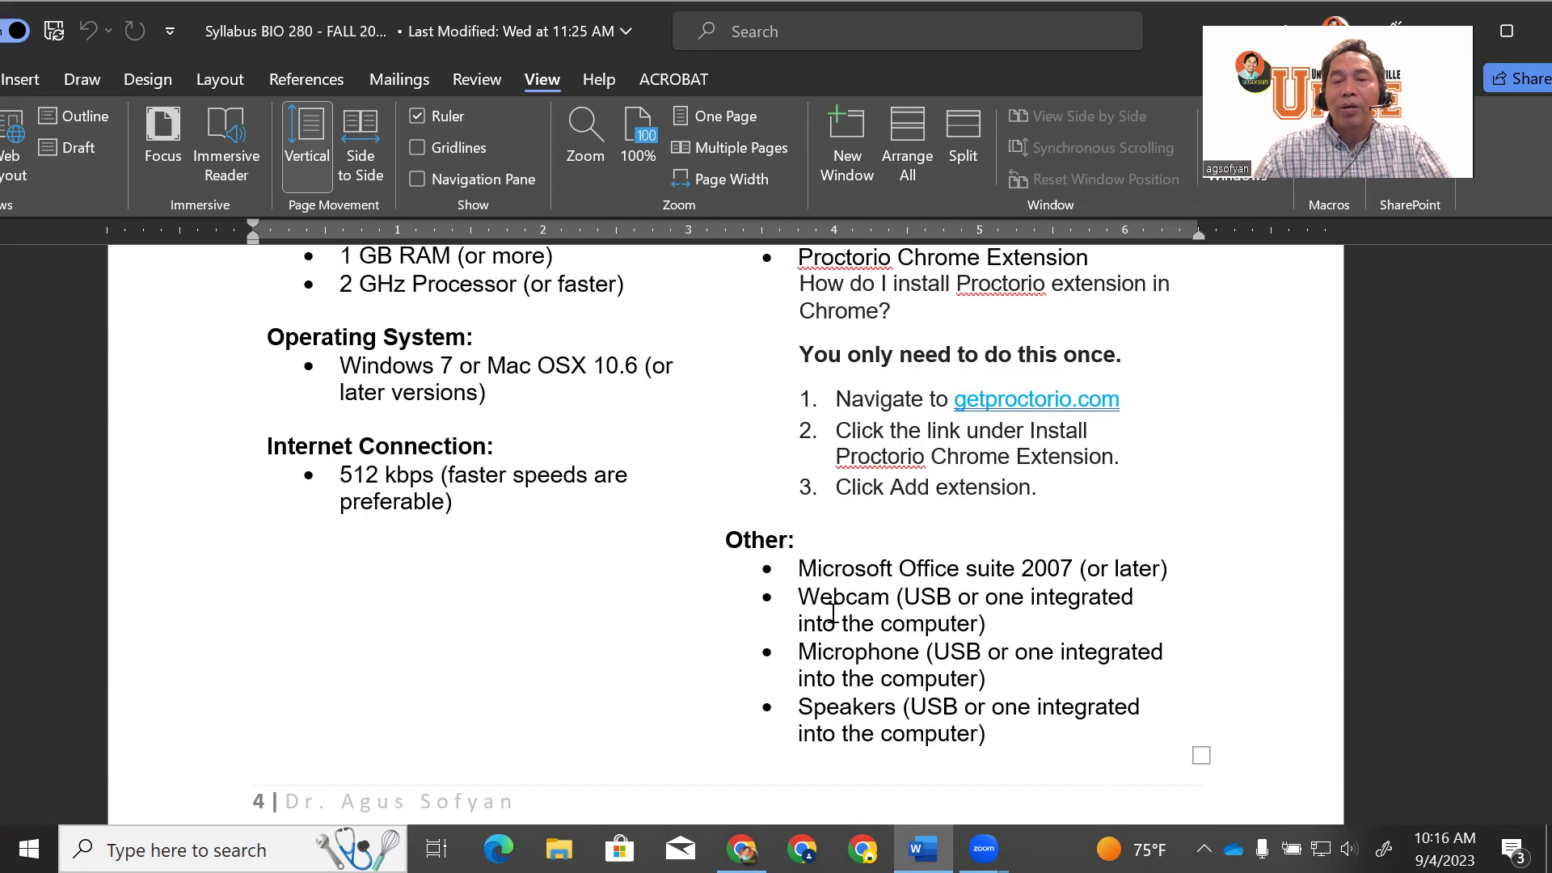
pyautogui.scroll(1, 832, 612)
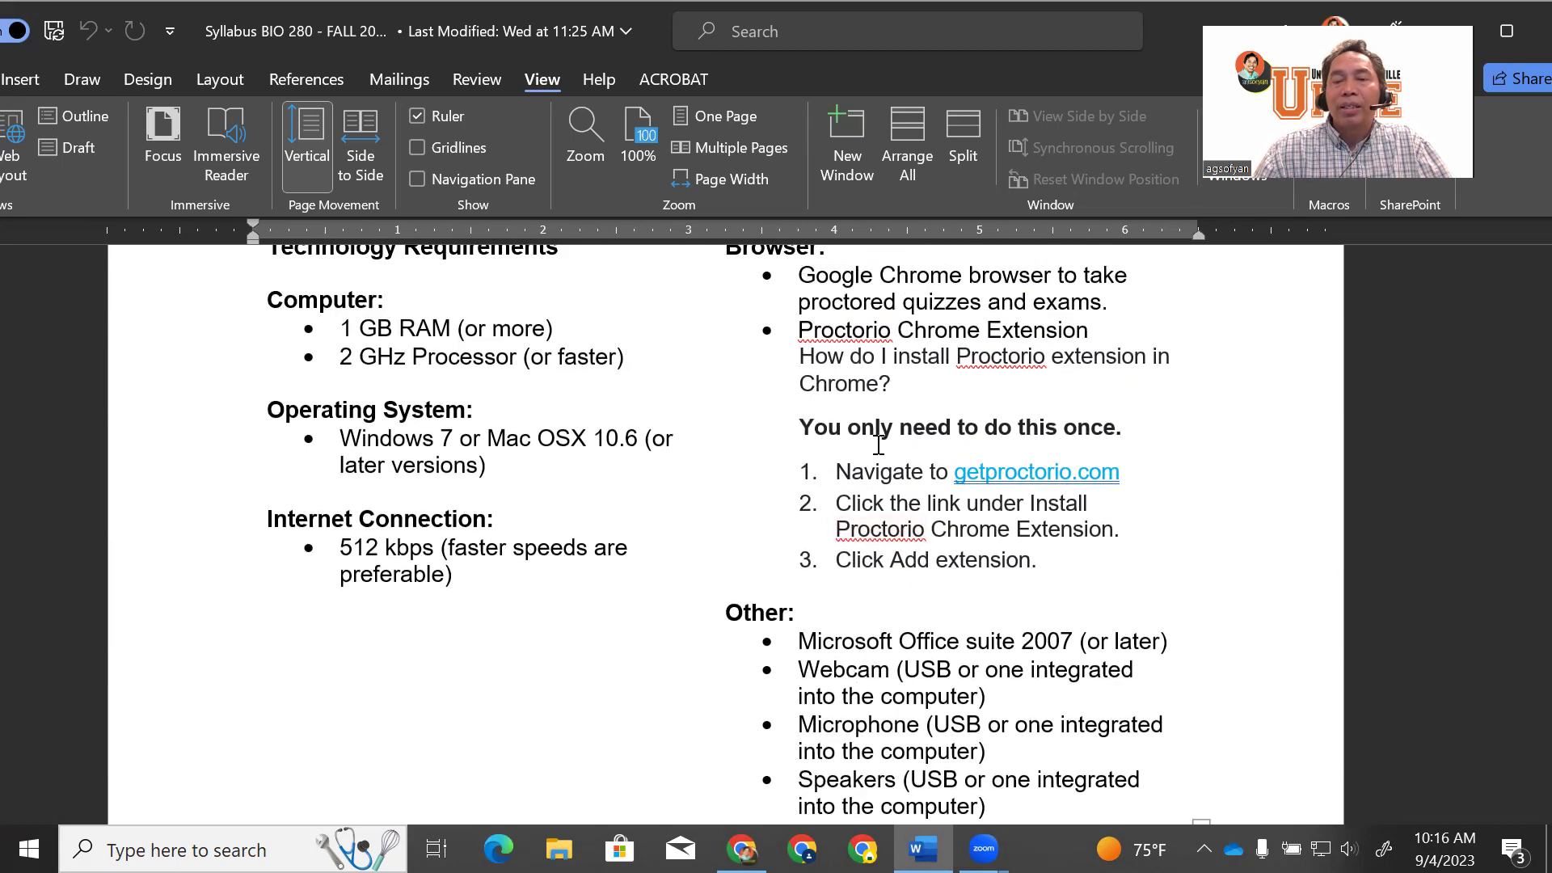
pyautogui.scroll(1, 878, 443)
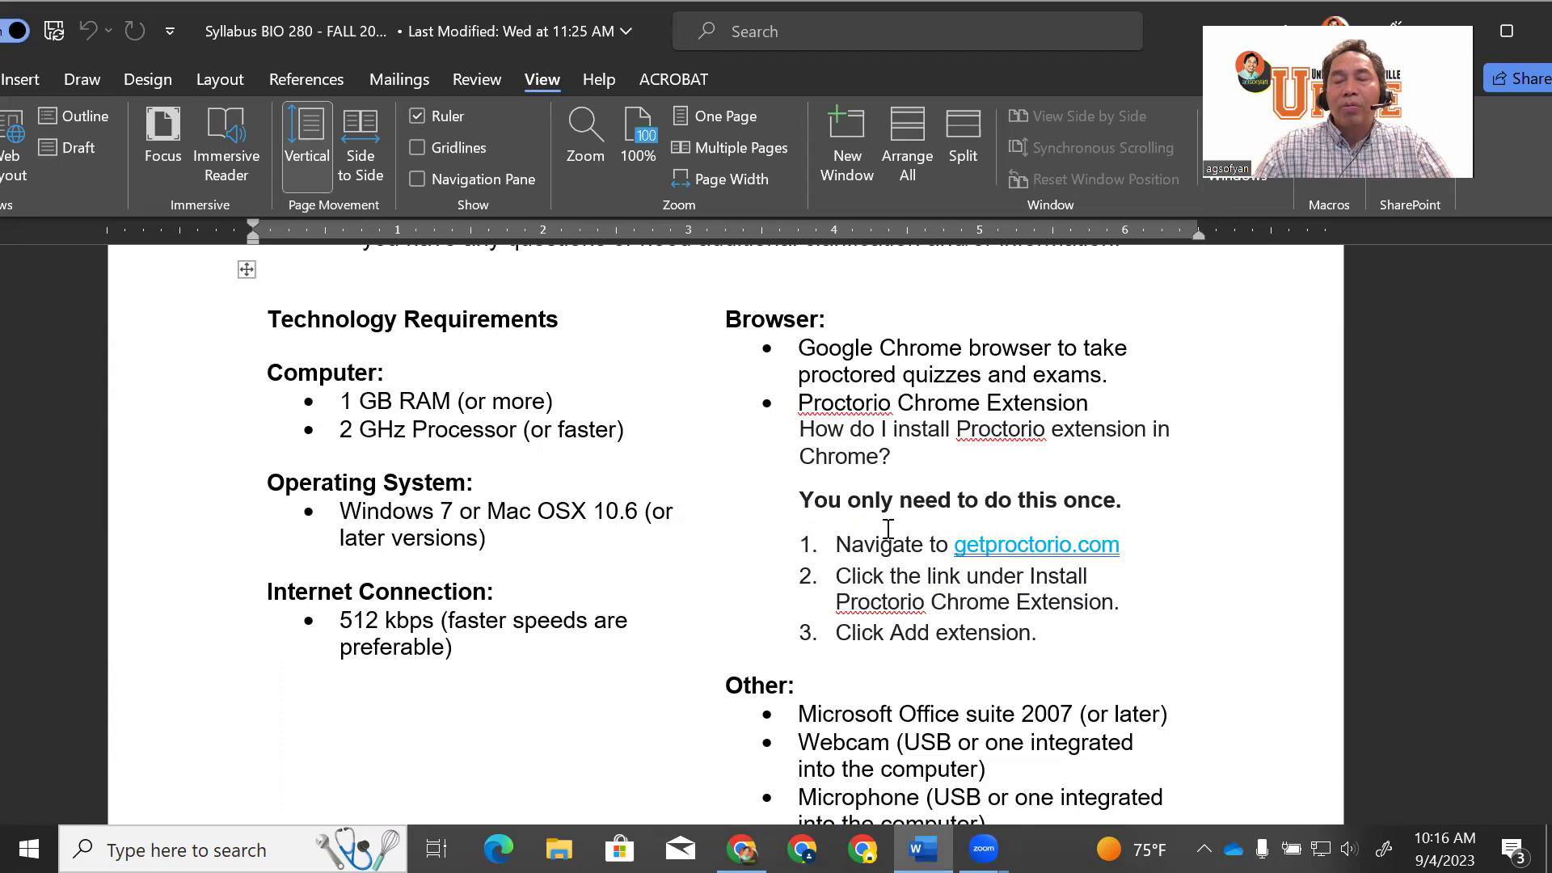
pyautogui.doubleClick(892, 600)
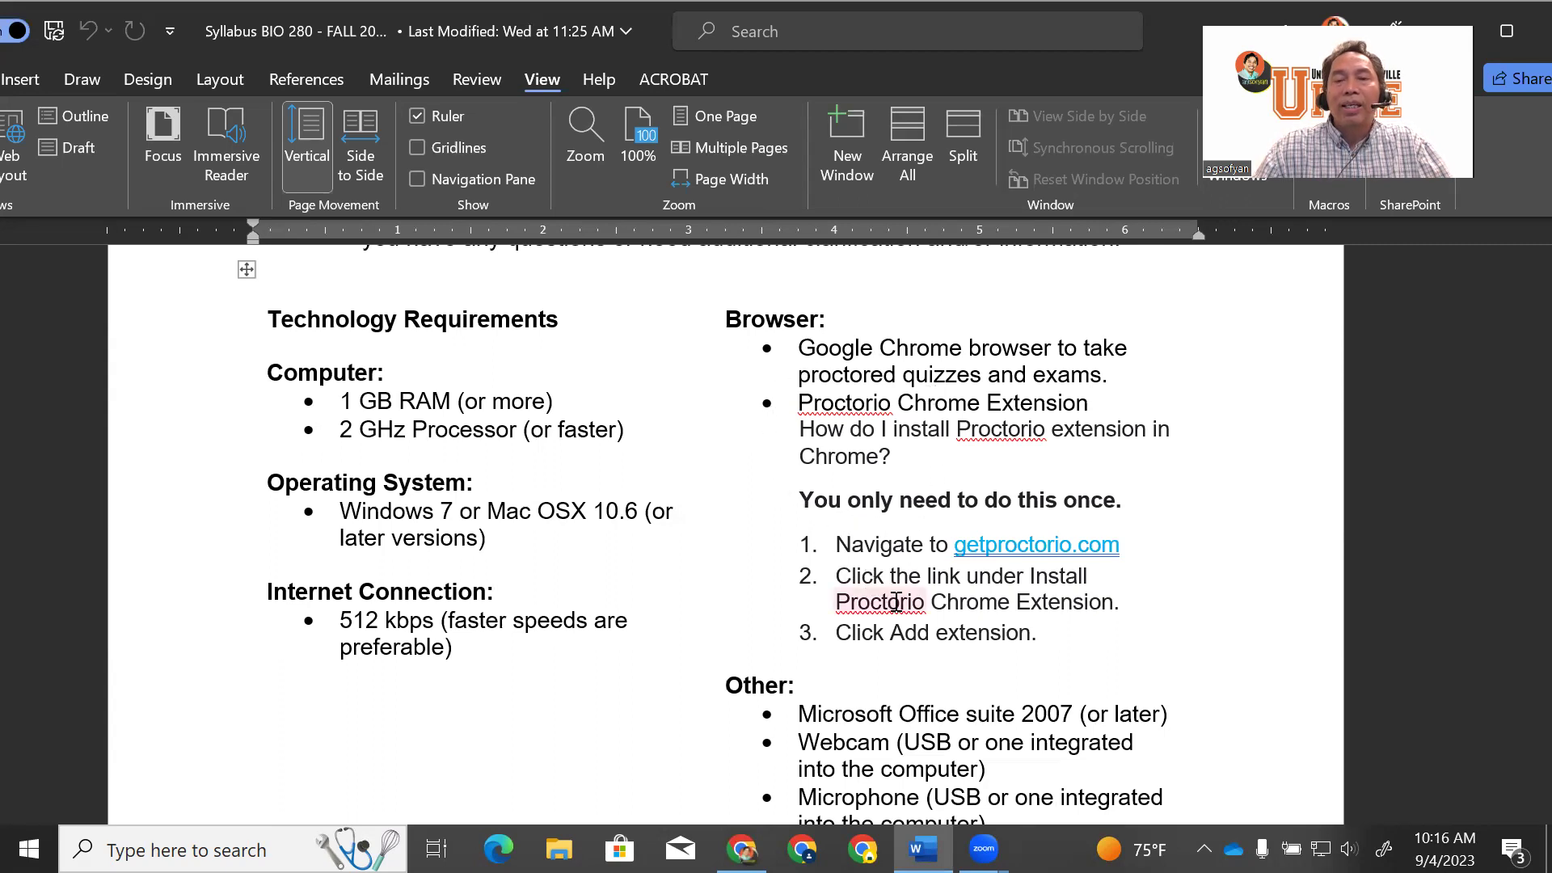
pyautogui.click(891, 600)
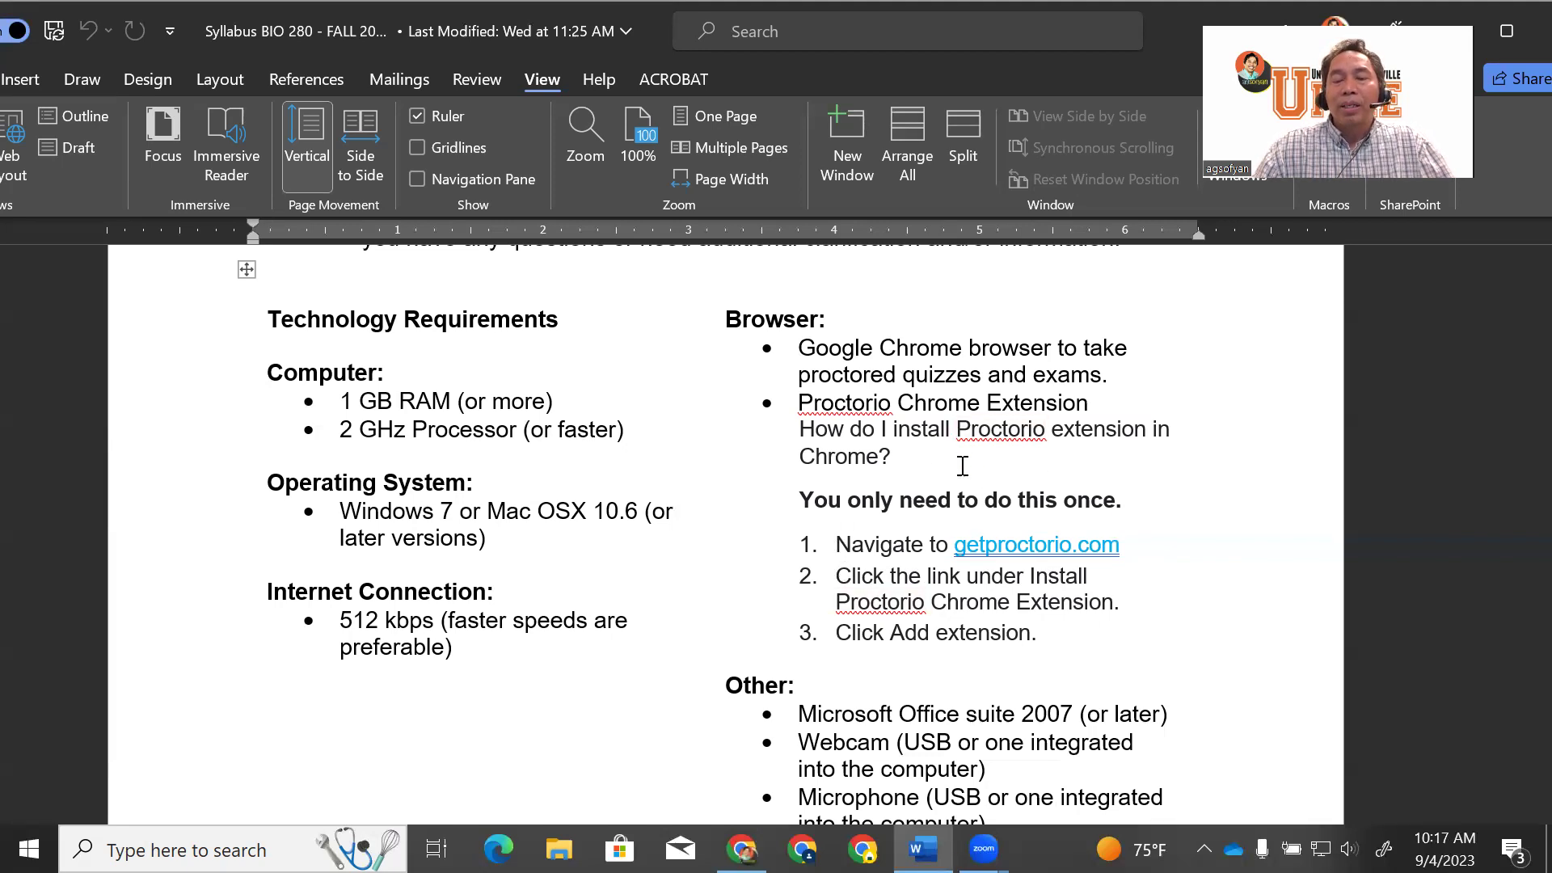
# Bring the Connect Quiz 1 details back and scroll down to its Begin button
pyautogui.moveTo(741, 849)
pyautogui.click(741, 751)
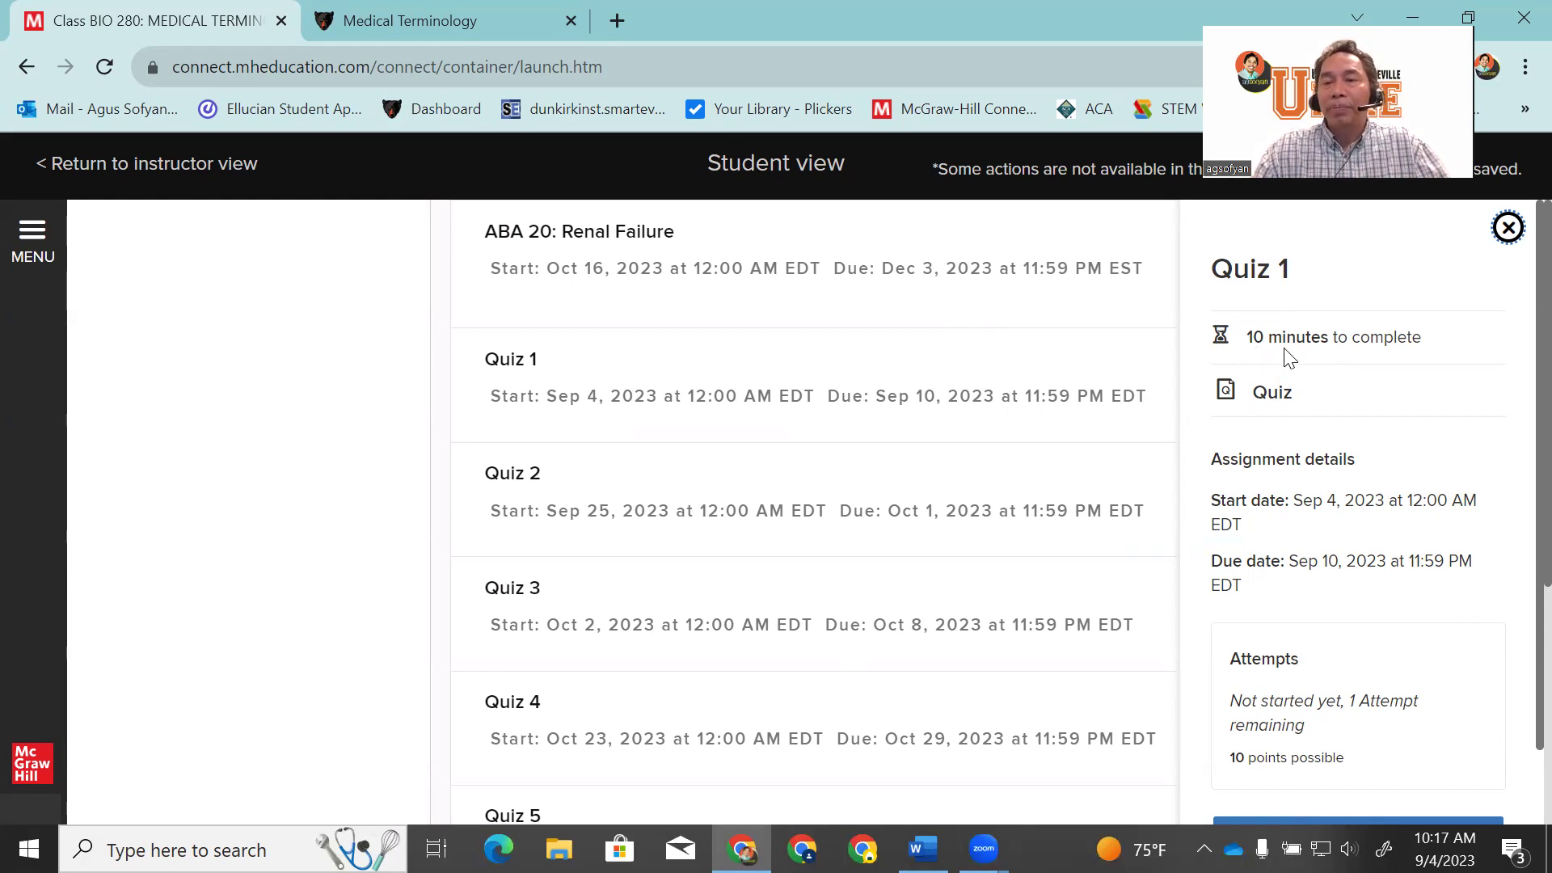
pyautogui.scroll(-1, 1326, 391)
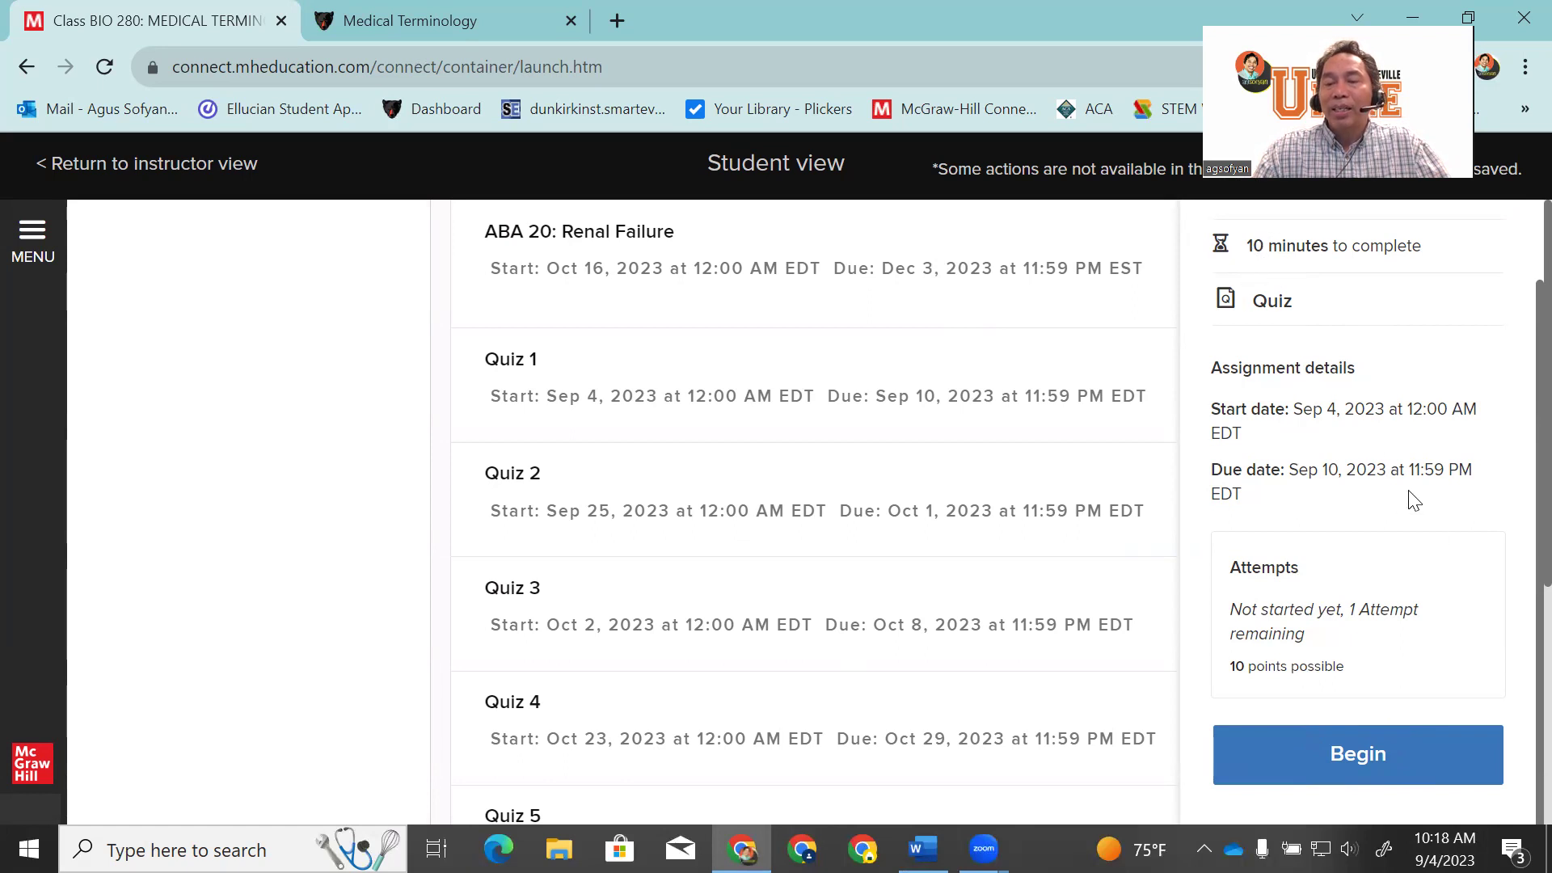
pyautogui.scroll(-2, 1413, 500)
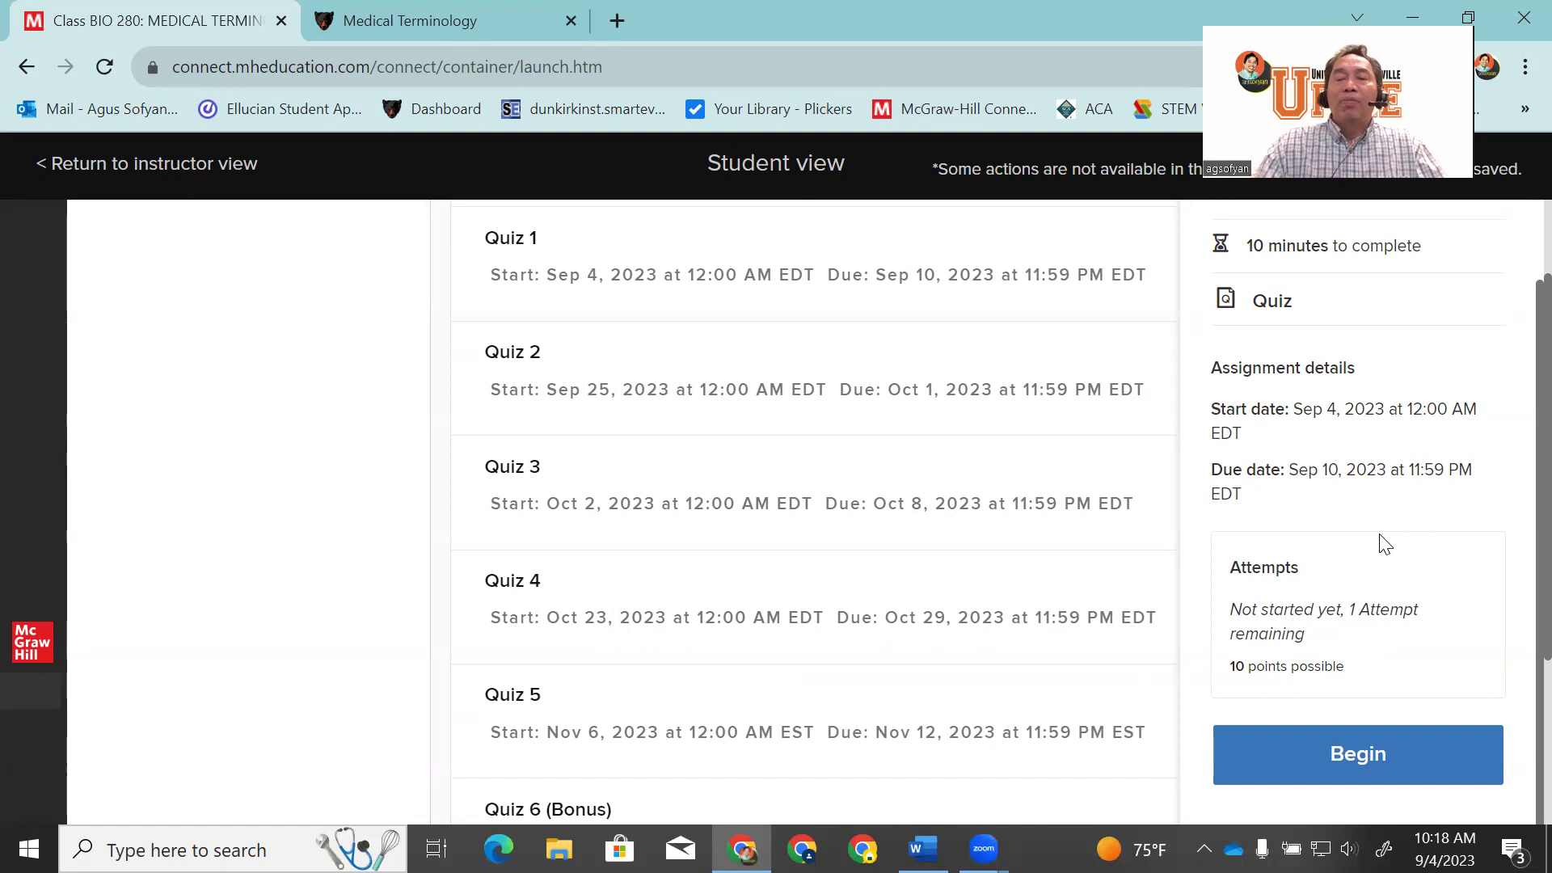
# Begin Quiz 1 and confirm the 10-minute timed attempt
pyautogui.click(1376, 760)
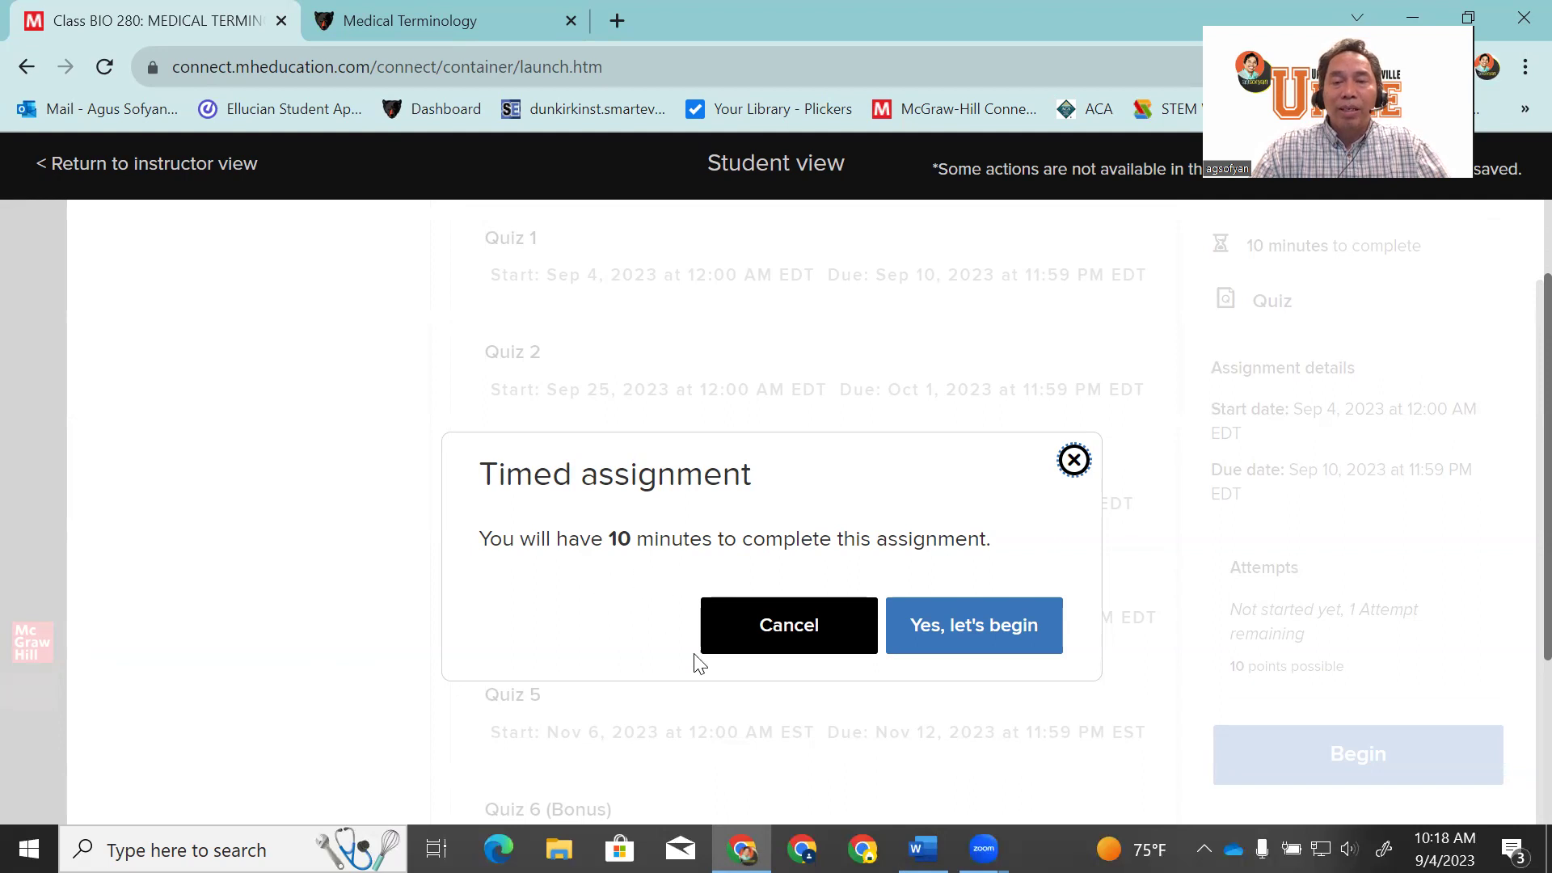
pyautogui.click(993, 636)
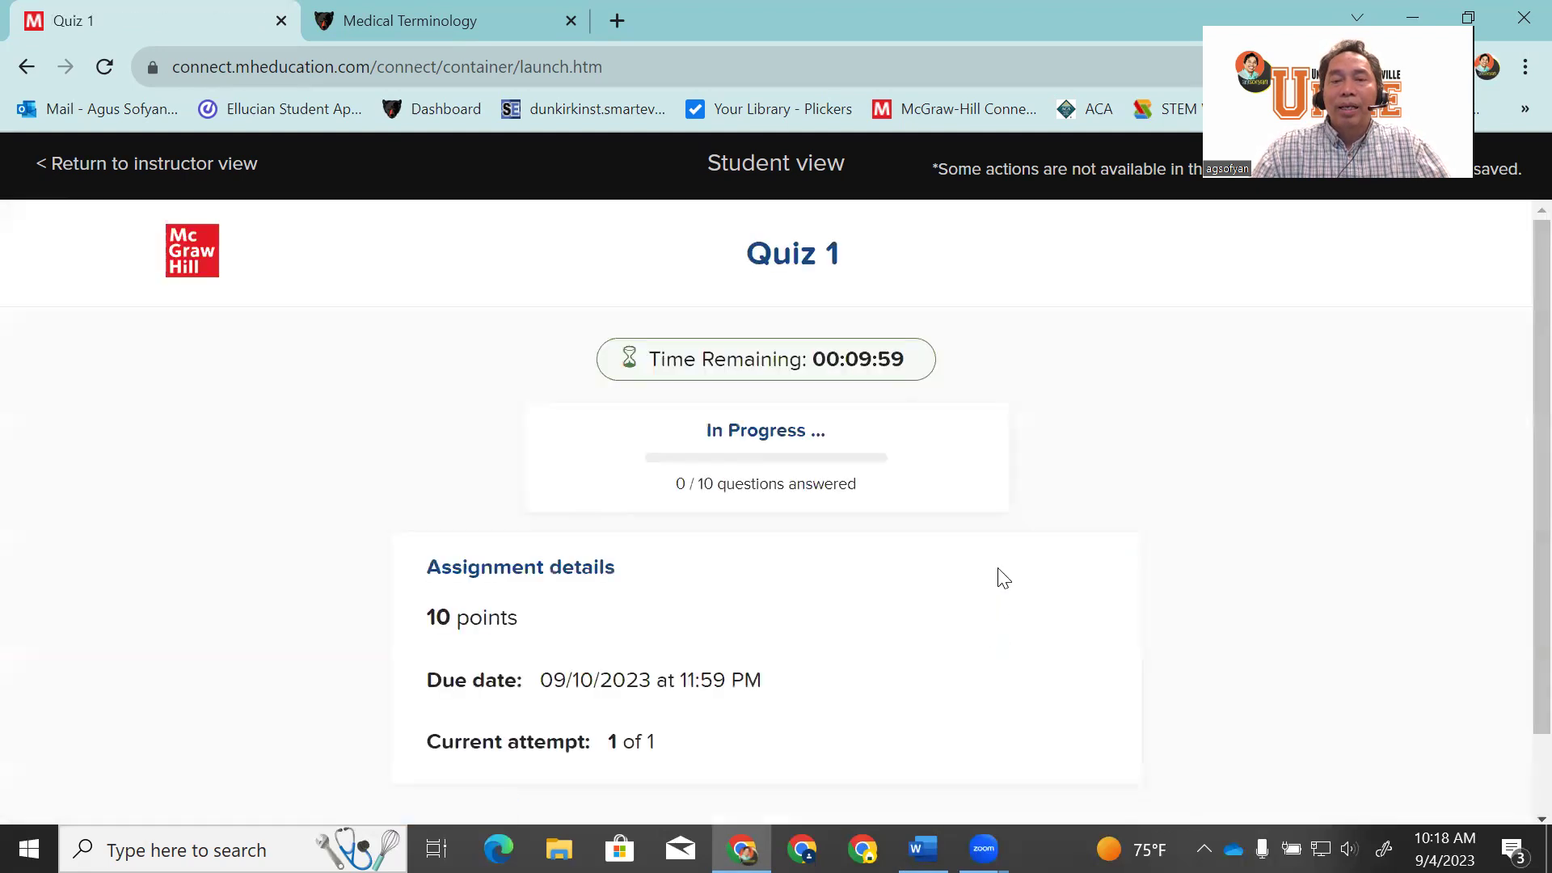
# Scroll down the Quiz 1 start page to reach the Continue button
pyautogui.scroll(-1, 1008, 392)
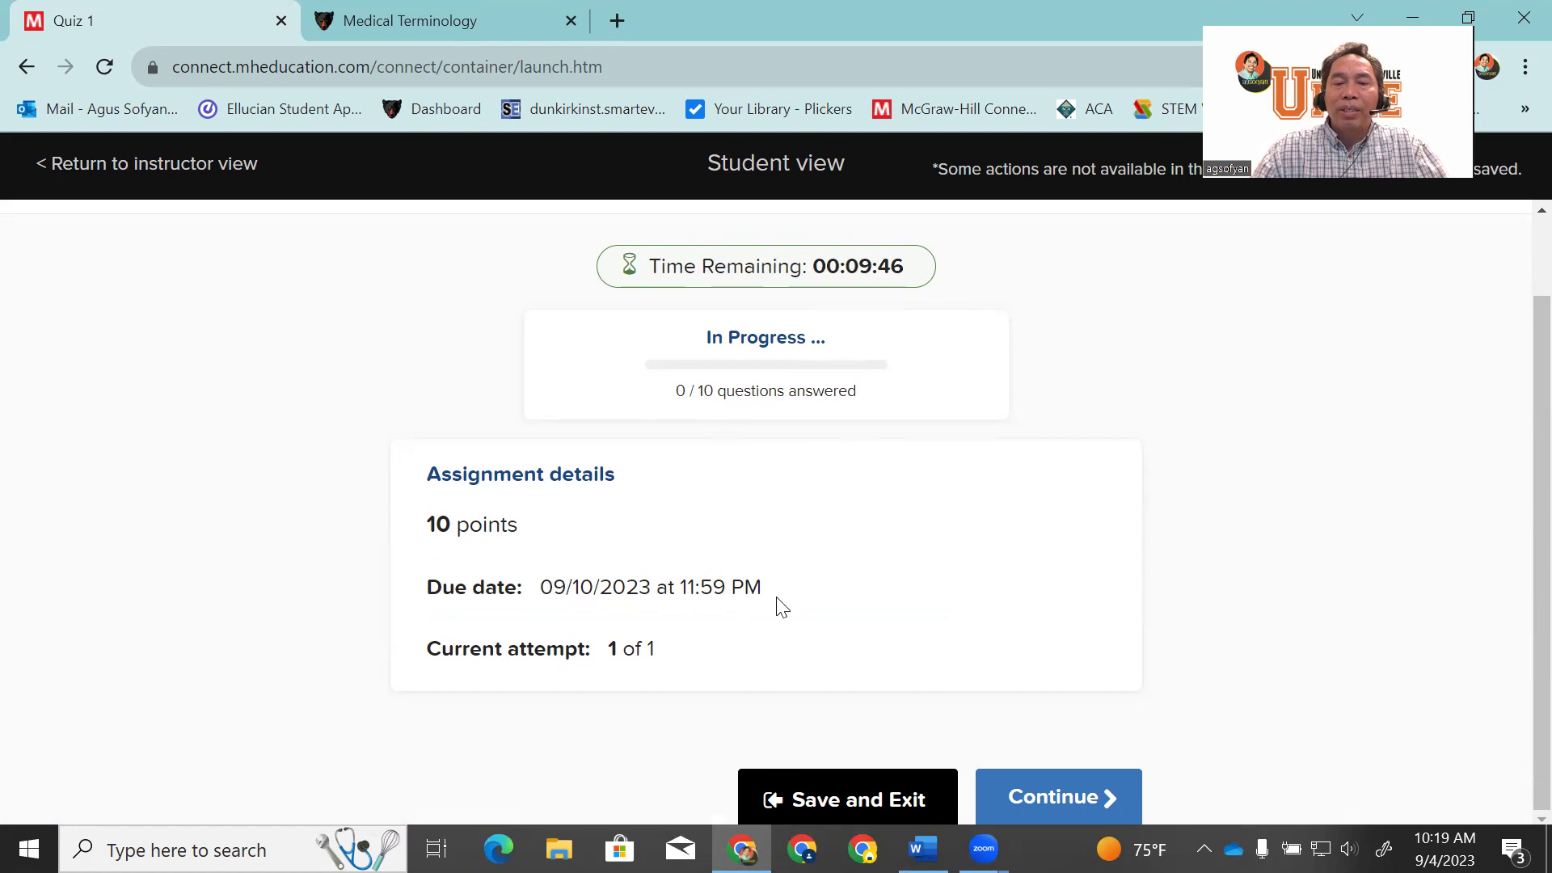
# Continue to question 1 on when insulin was first used and scroll through it
pyautogui.click(1112, 798)
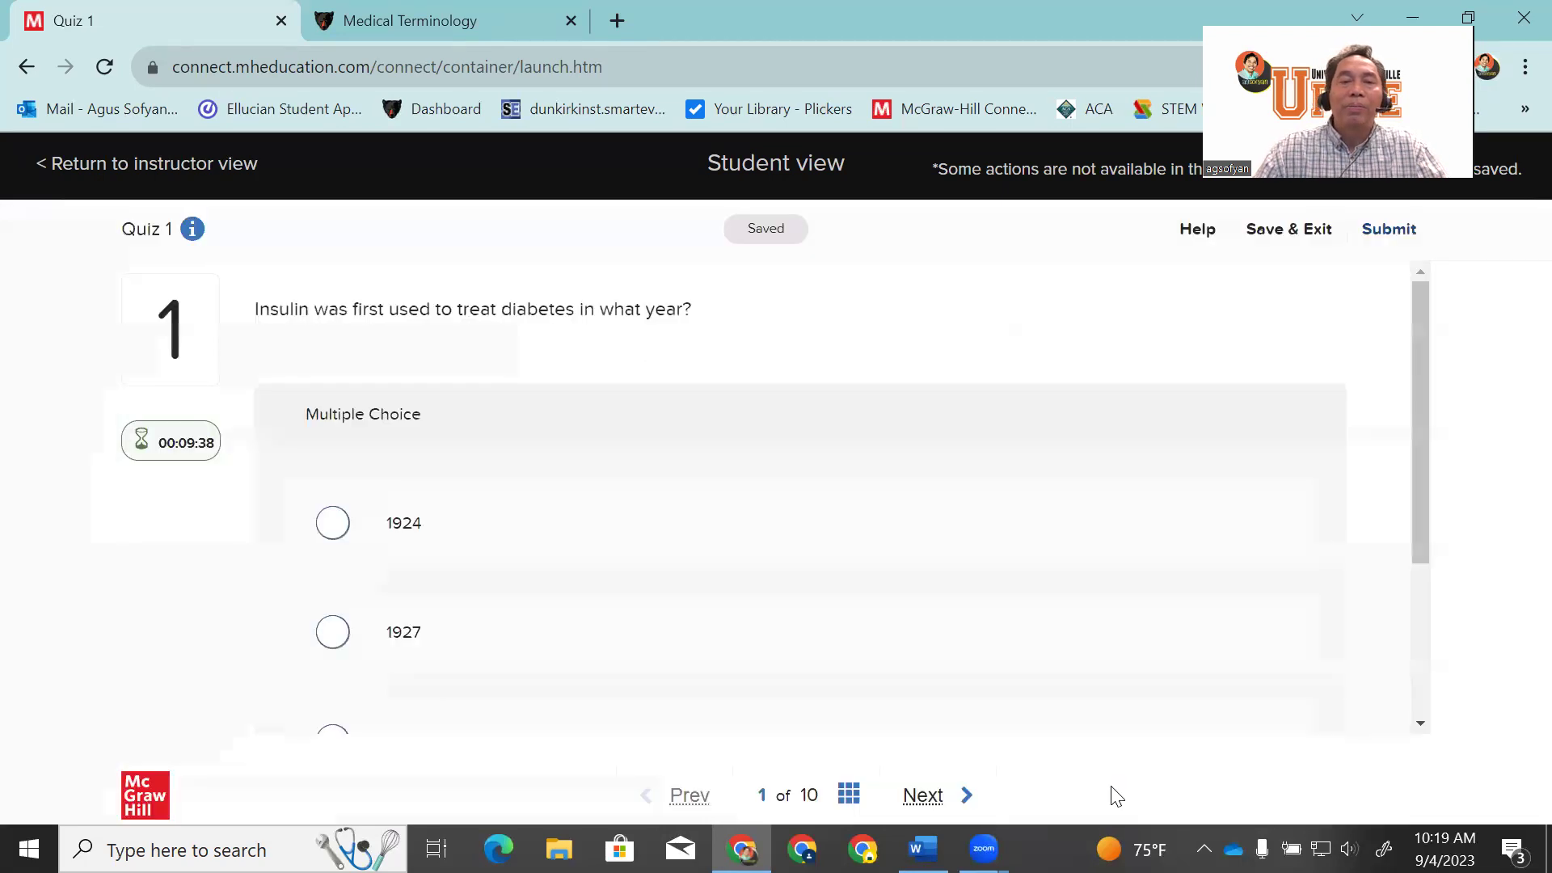
pyautogui.scroll(-2, 571, 458)
pyautogui.scroll(2, 565, 450)
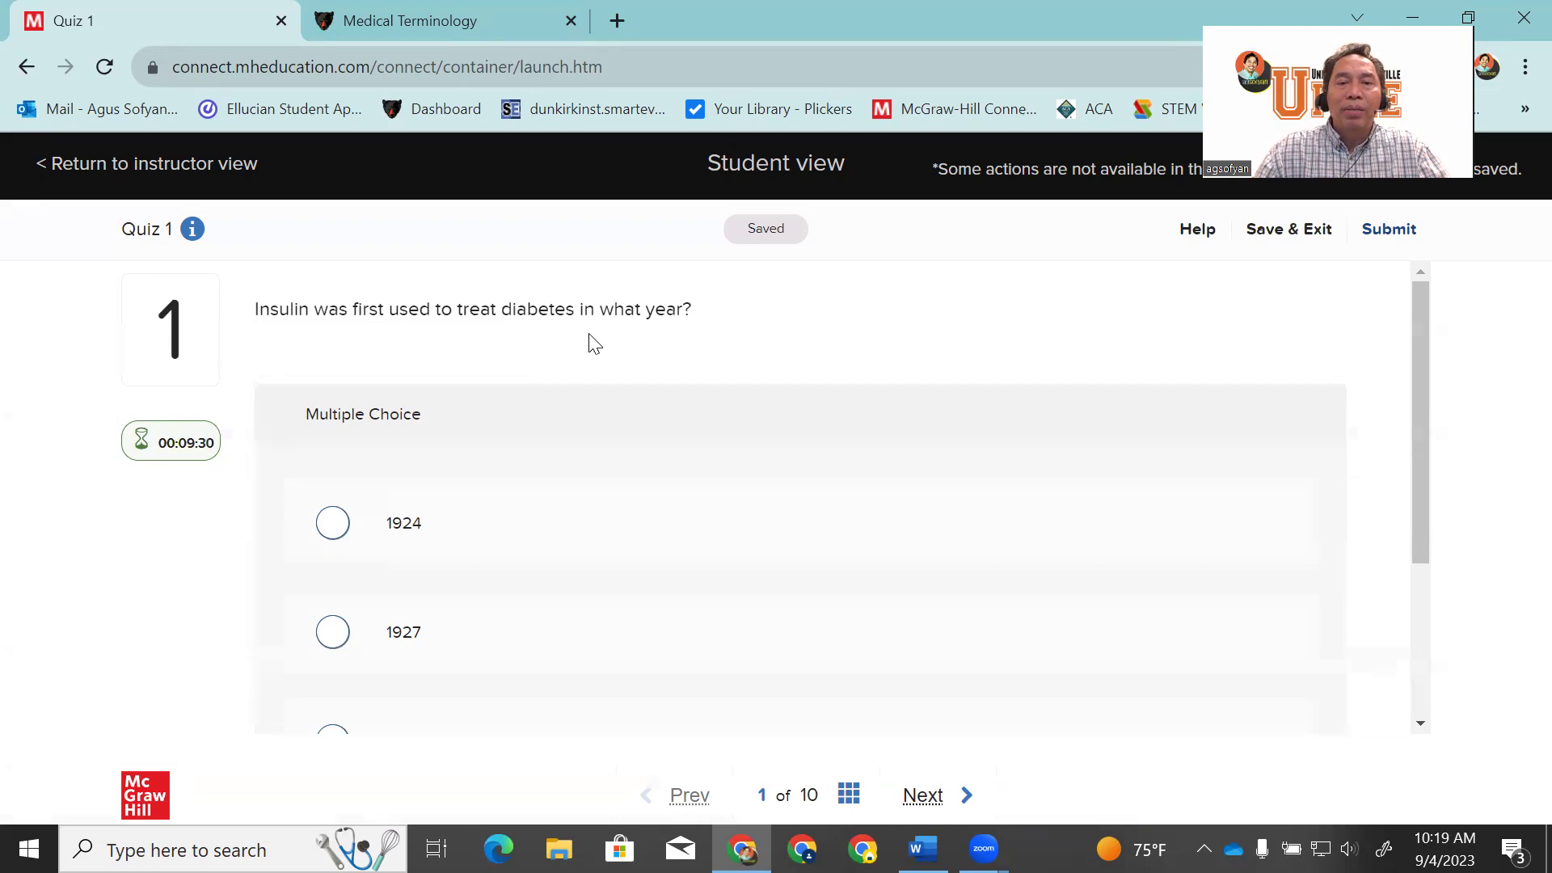
pyautogui.scroll(-3, 641, 339)
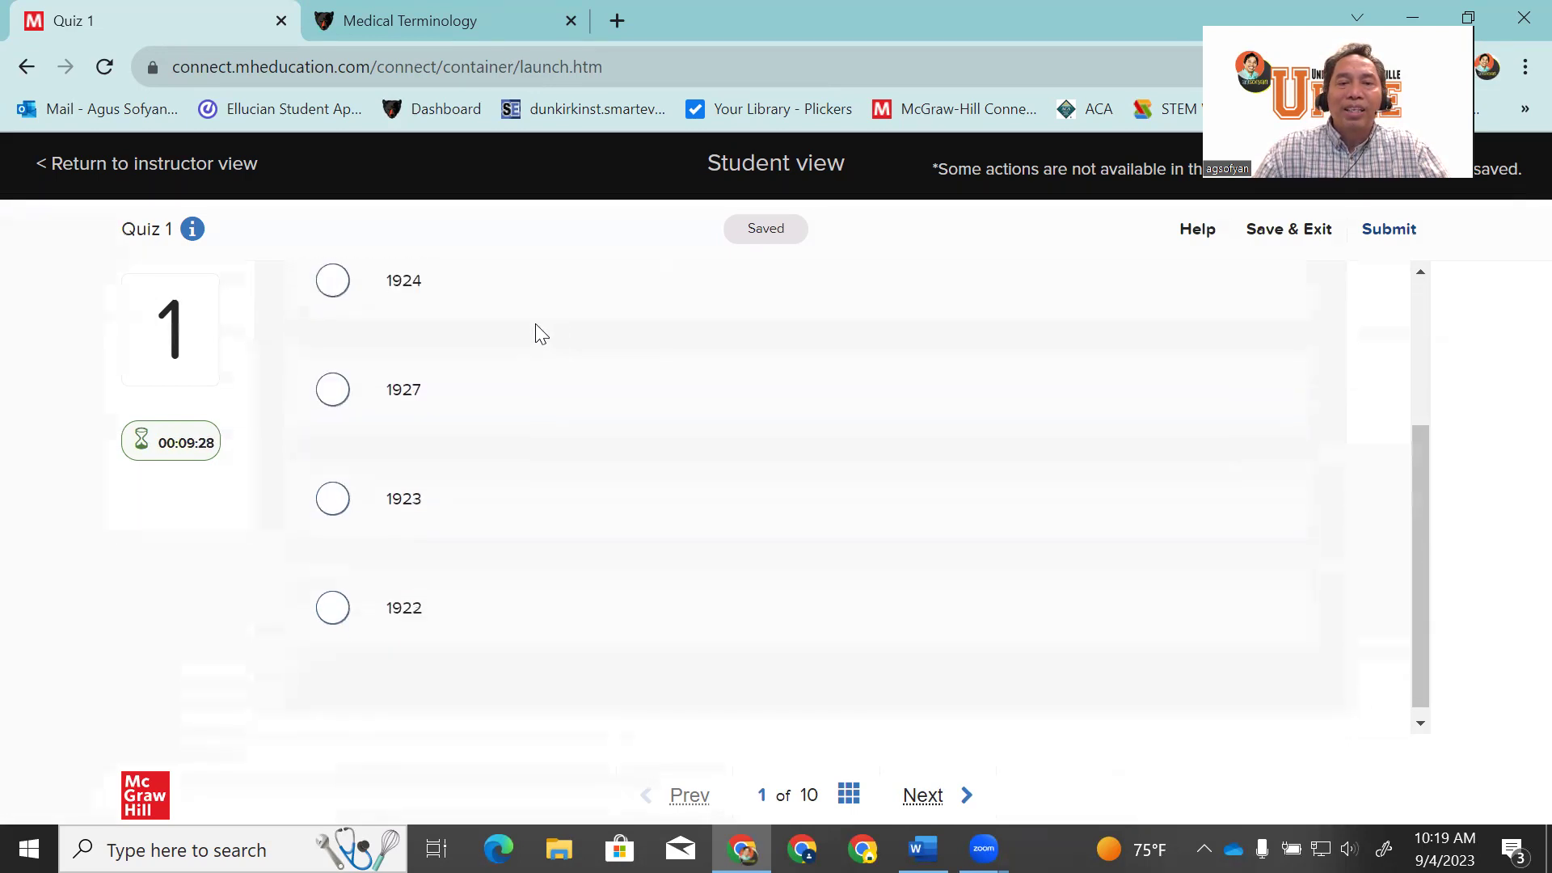
pyautogui.scroll(1, 477, 329)
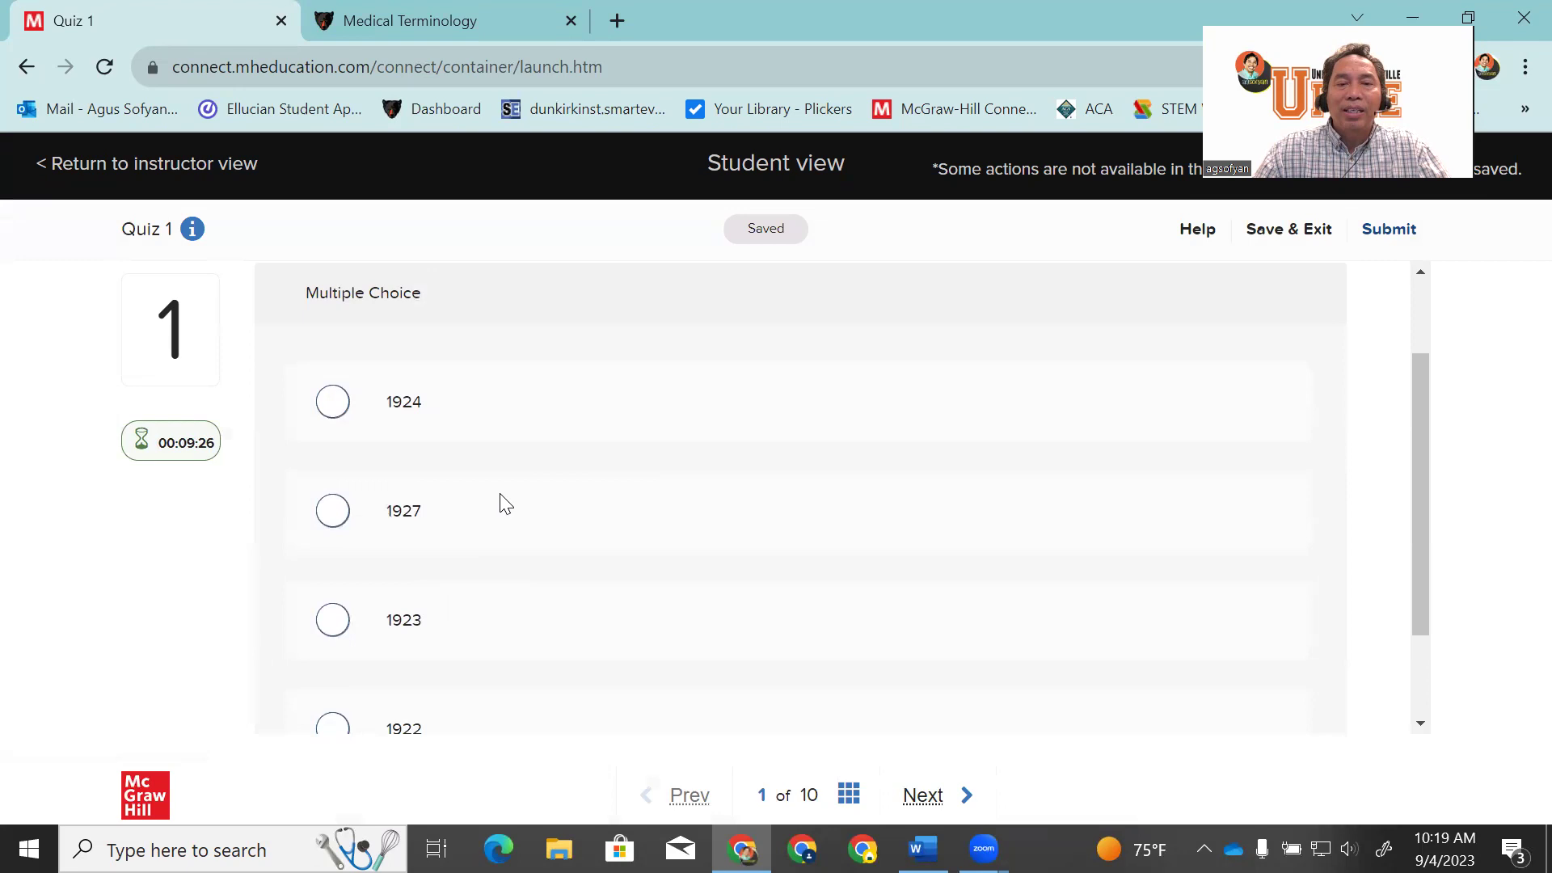
pyautogui.scroll(-1, 571, 539)
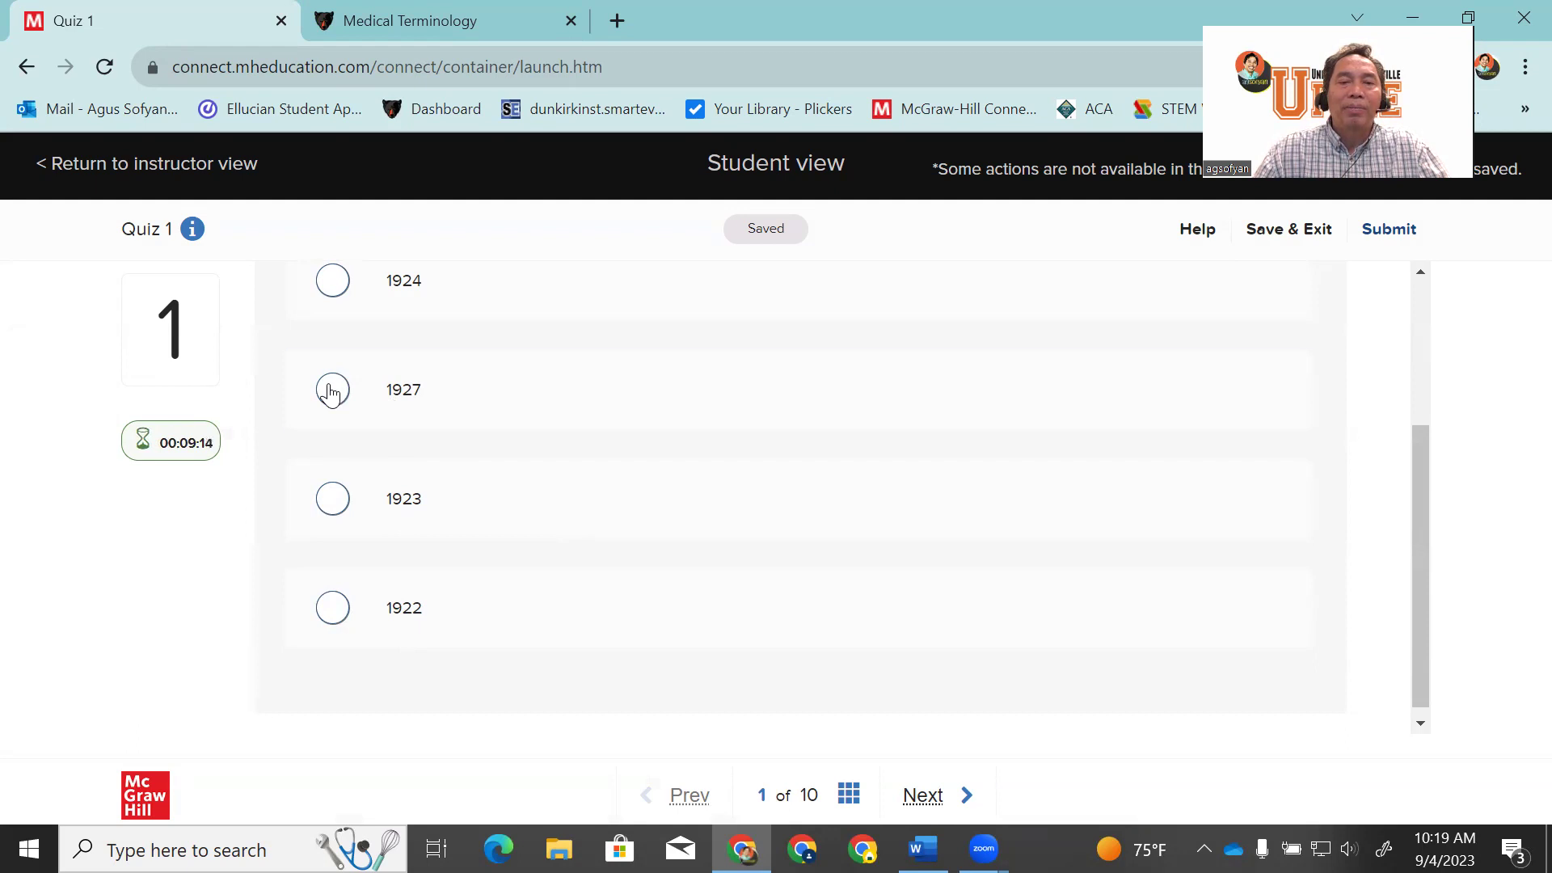
# Answer question 1 with 1927
pyautogui.click(331, 393)
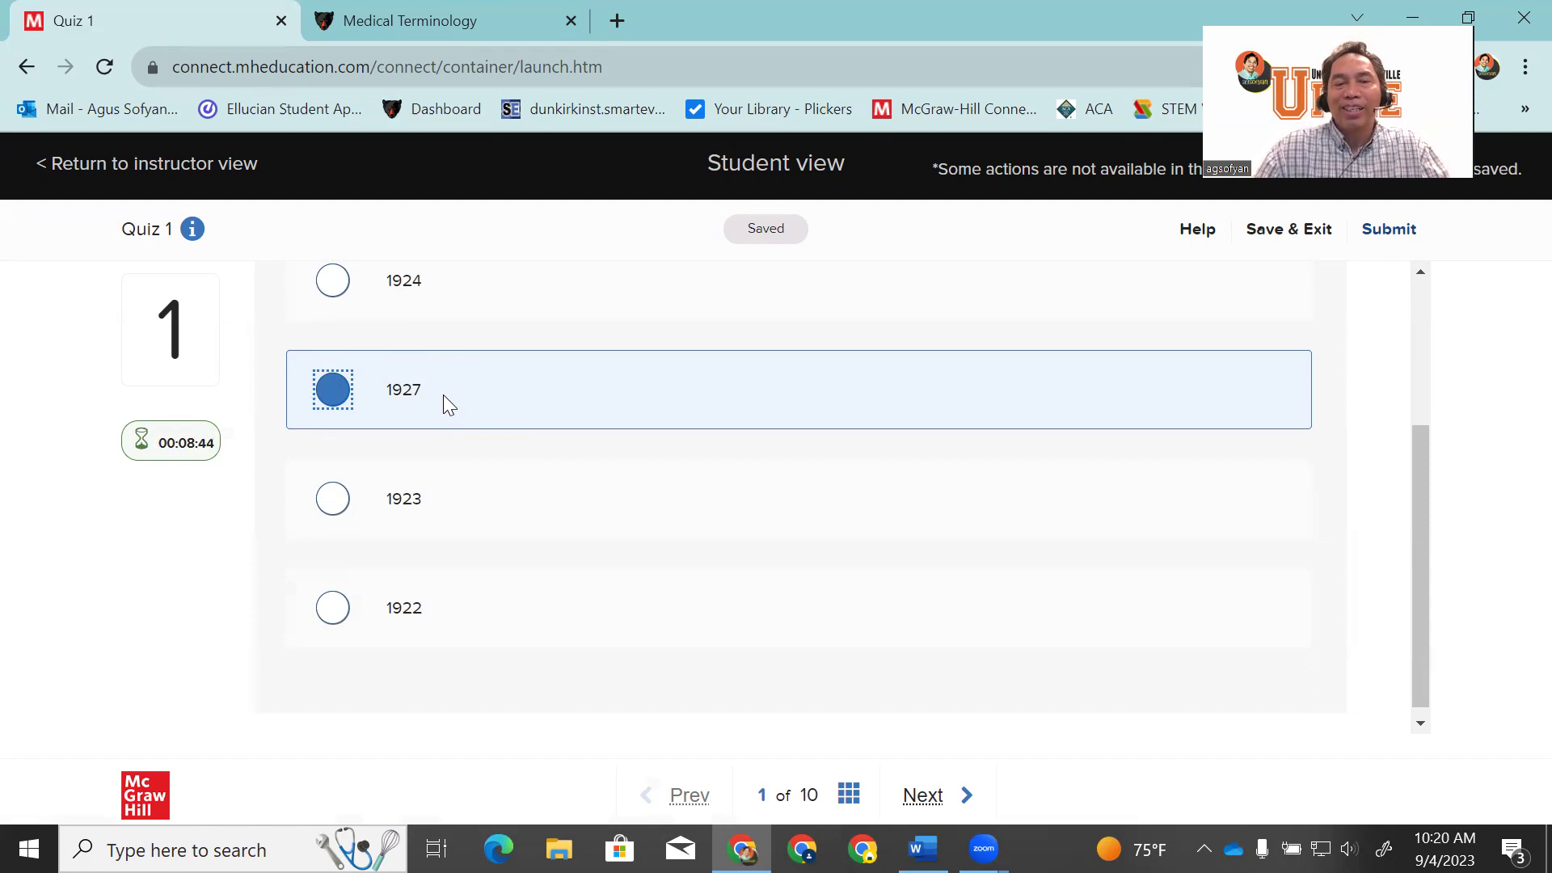
pyautogui.scroll(-1, 650, 442)
pyautogui.scroll(2, 649, 443)
pyautogui.scroll(2, 356, 506)
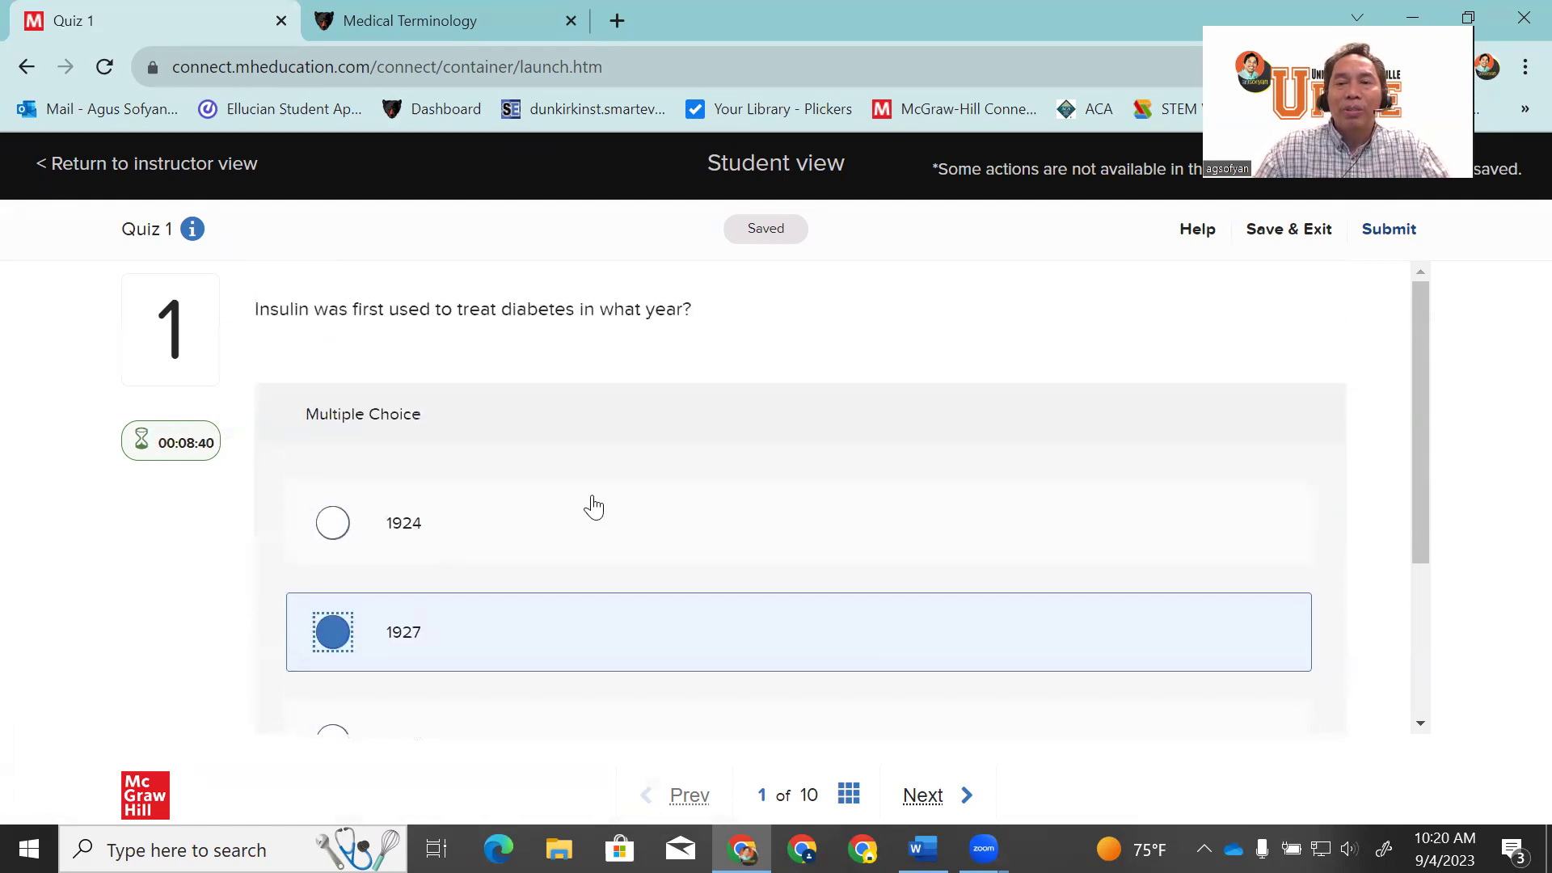
pyautogui.scroll(-3, 717, 498)
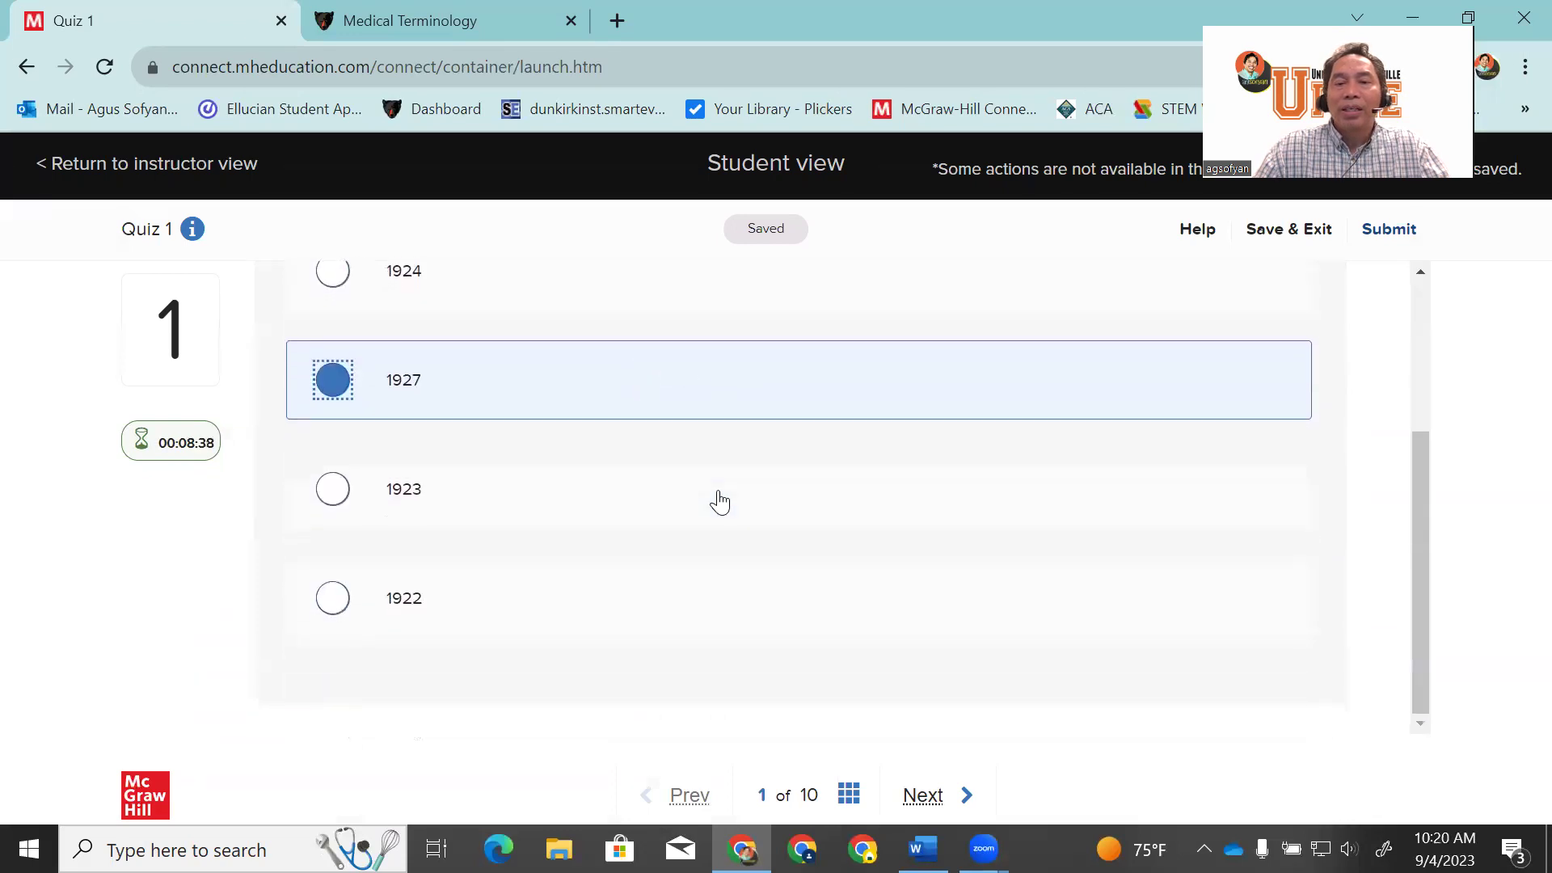
pyautogui.scroll(3, 1005, 717)
pyautogui.scroll(-3, 949, 800)
# Go to question 2 on the plural of nucleus, review its choices, then return to the Word syllabus
pyautogui.click(923, 796)
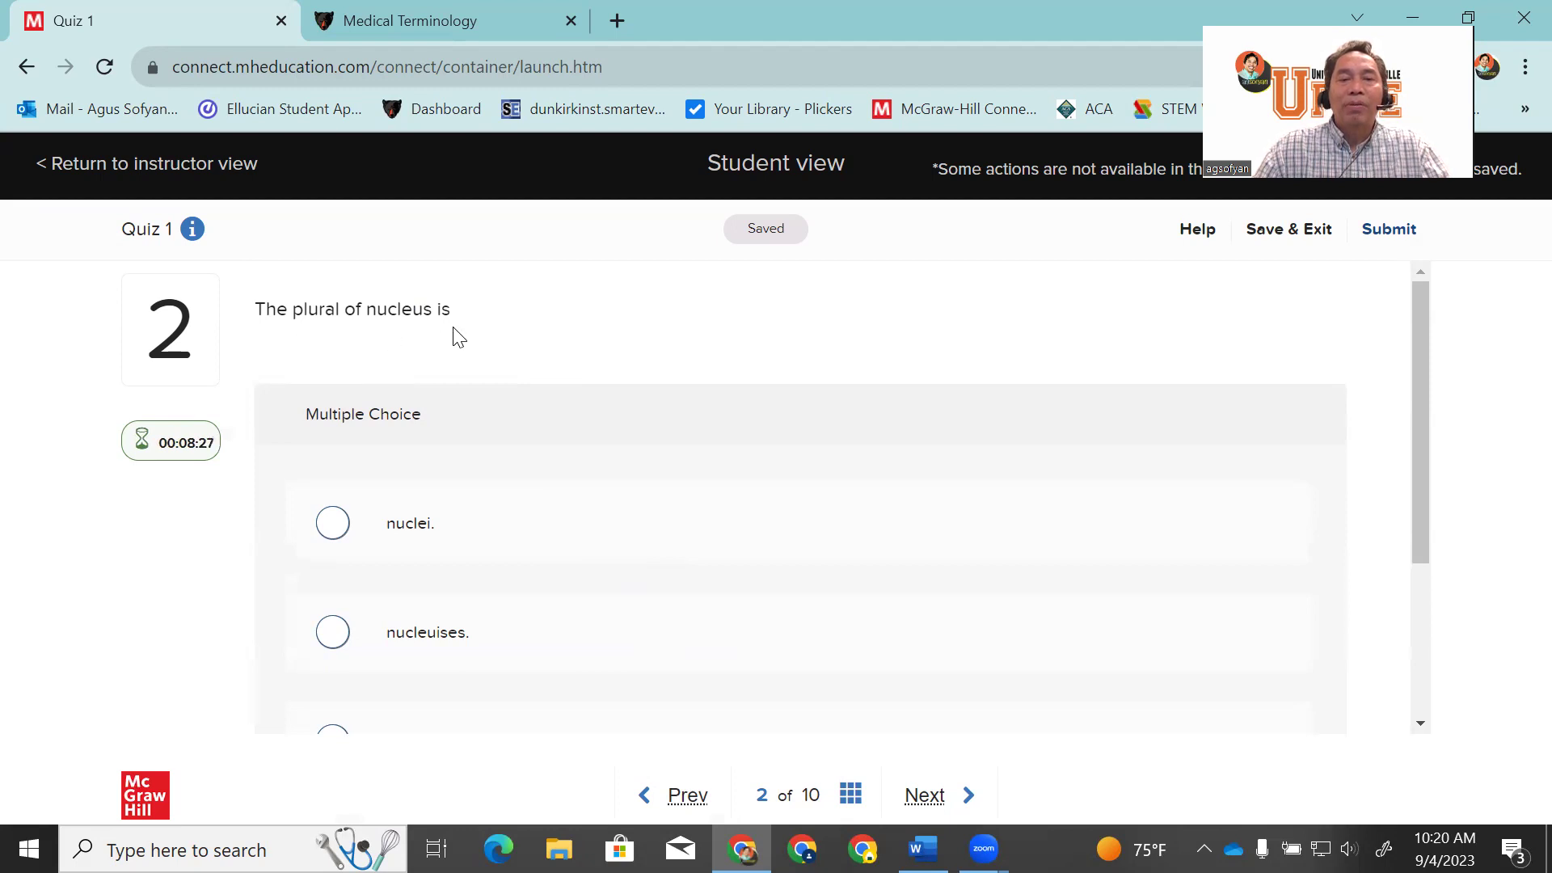
pyautogui.scroll(-3, 461, 336)
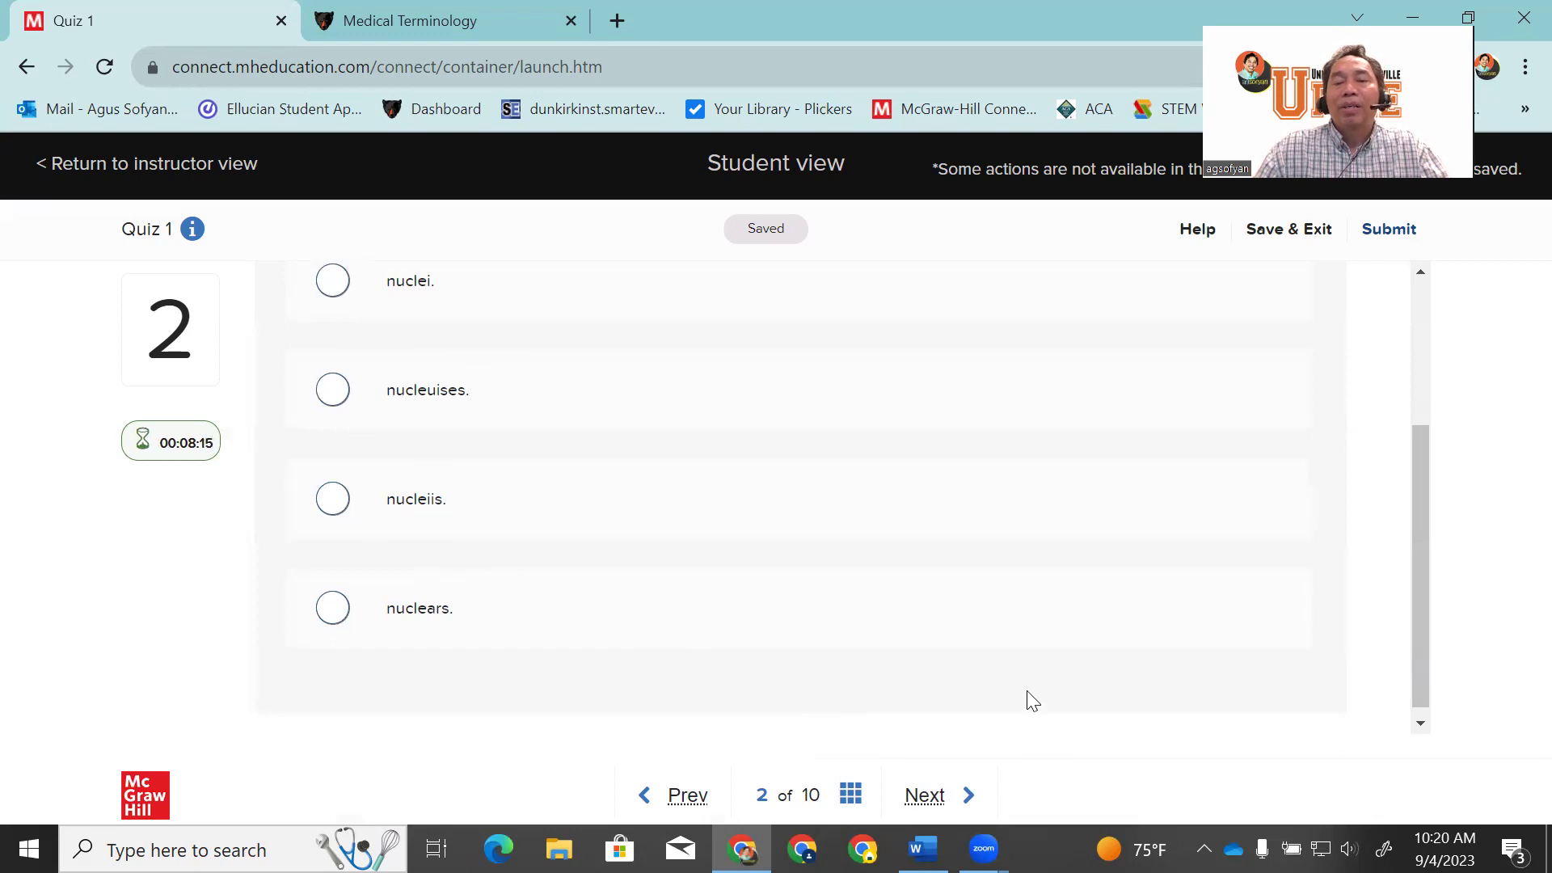
pyautogui.scroll(3, 1030, 697)
pyautogui.scroll(-3, 1029, 696)
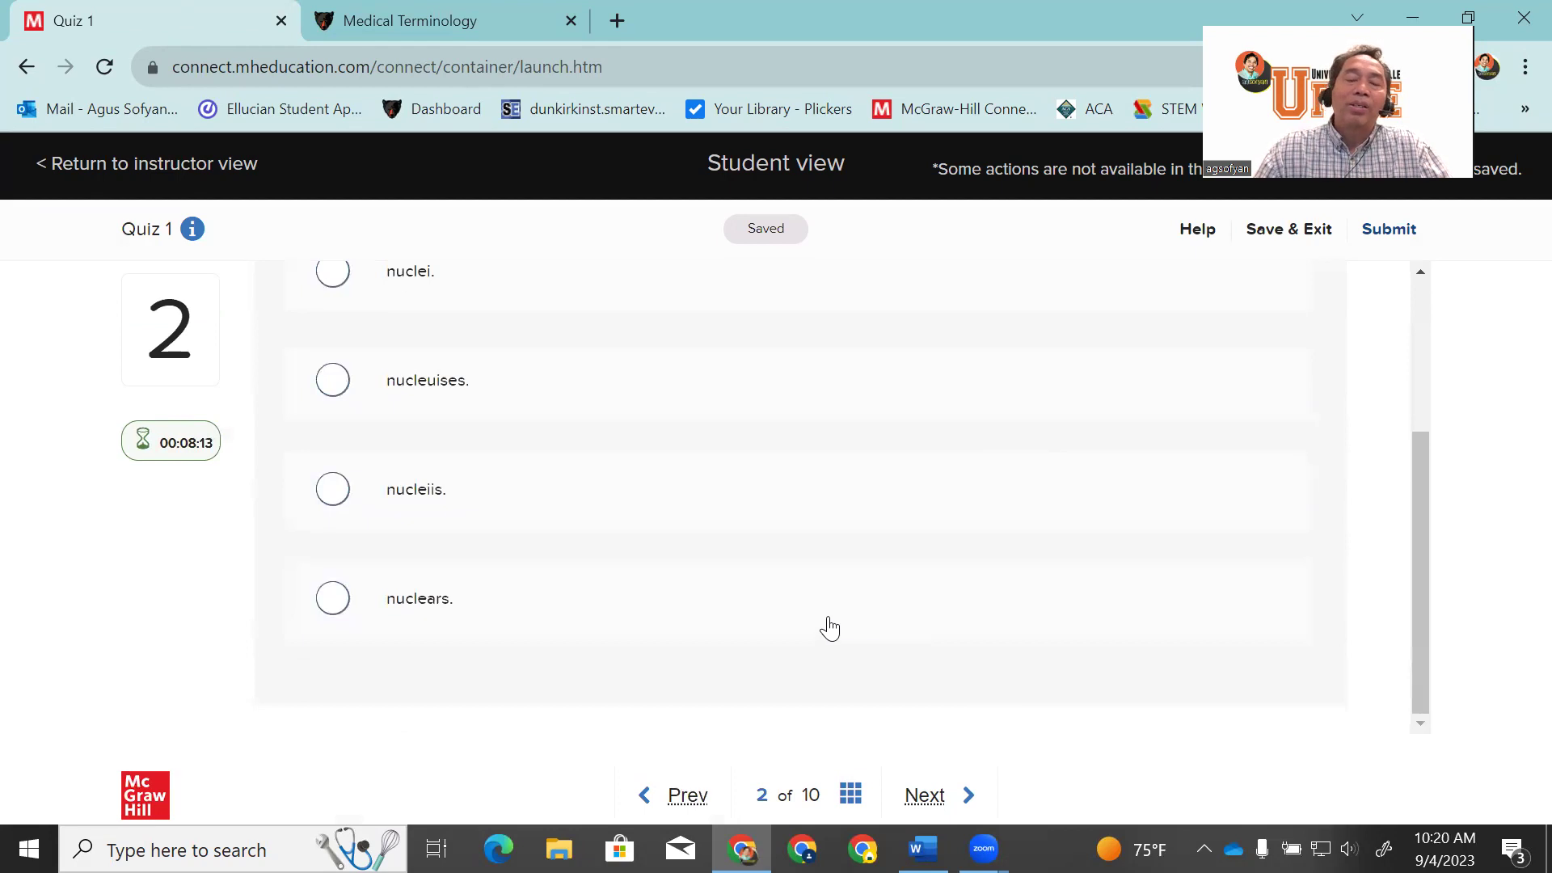
pyautogui.scroll(3, 830, 629)
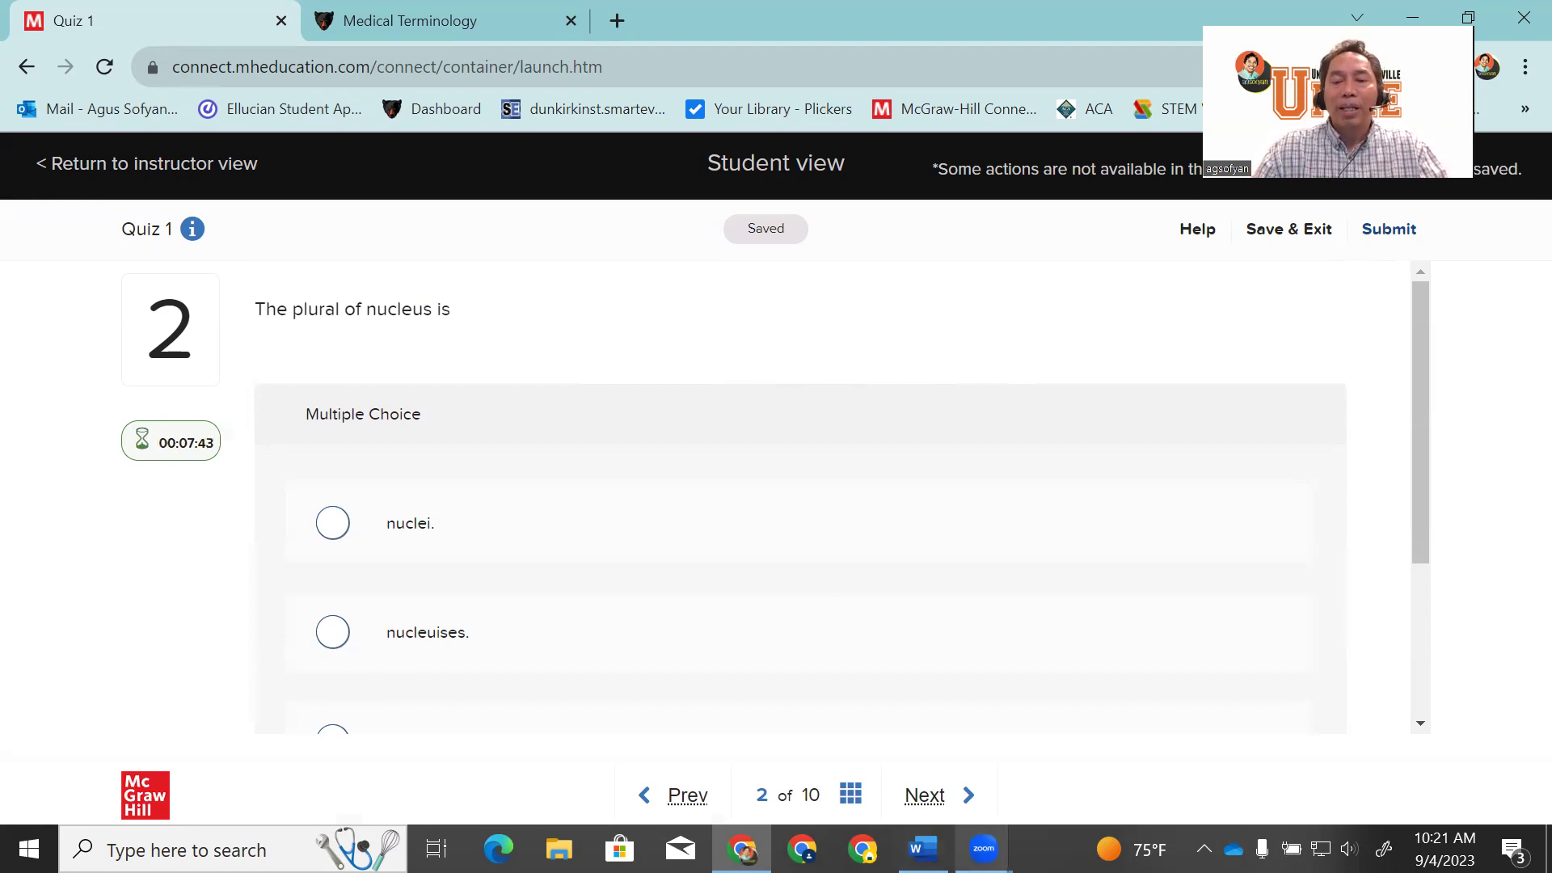
pyautogui.click(922, 848)
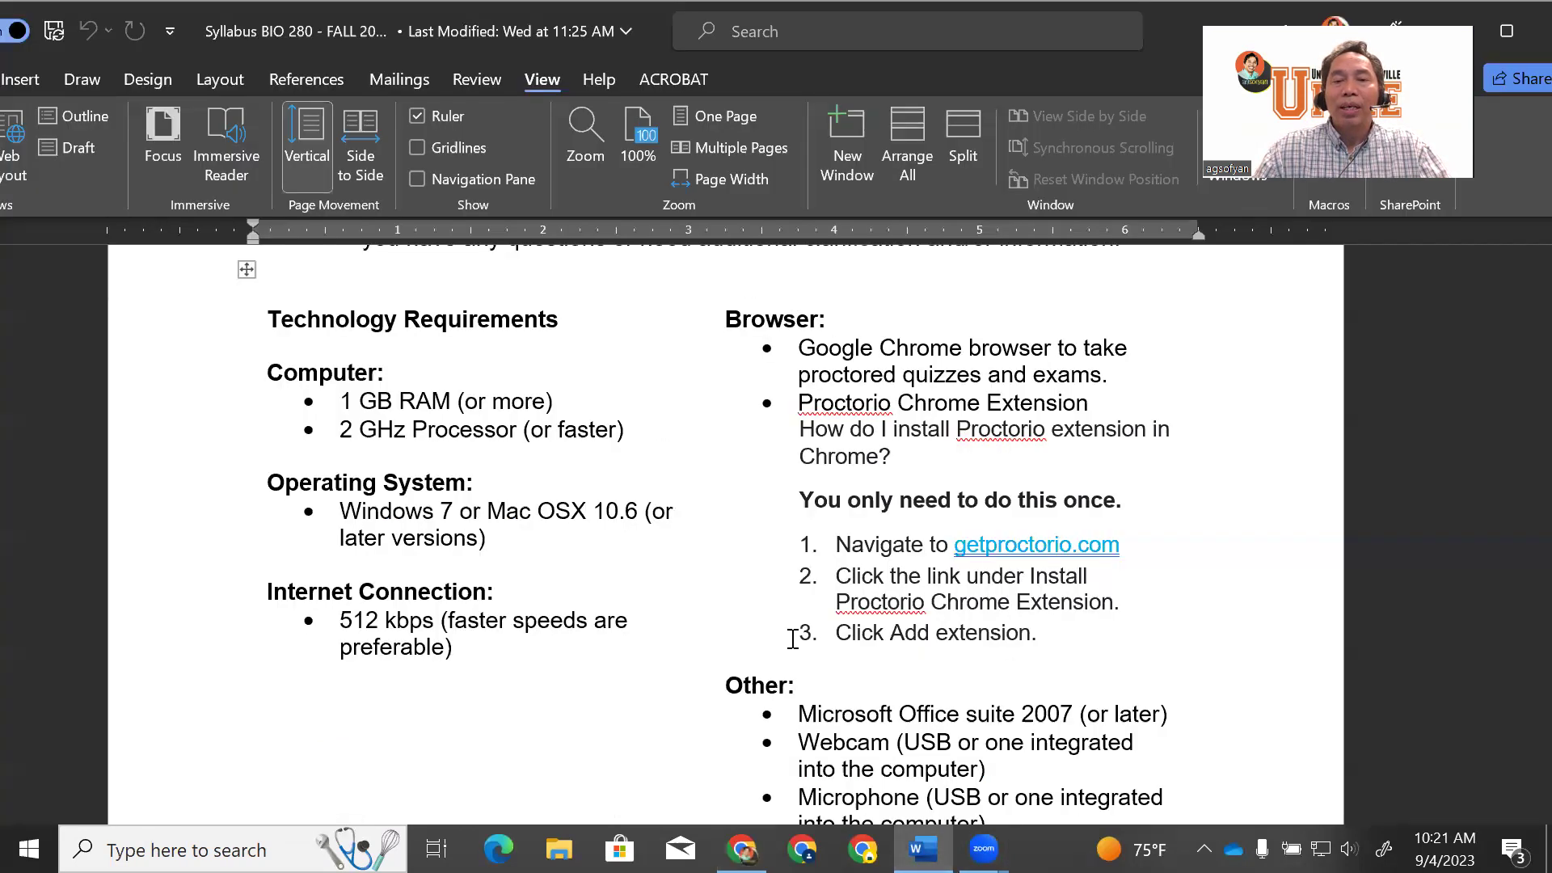